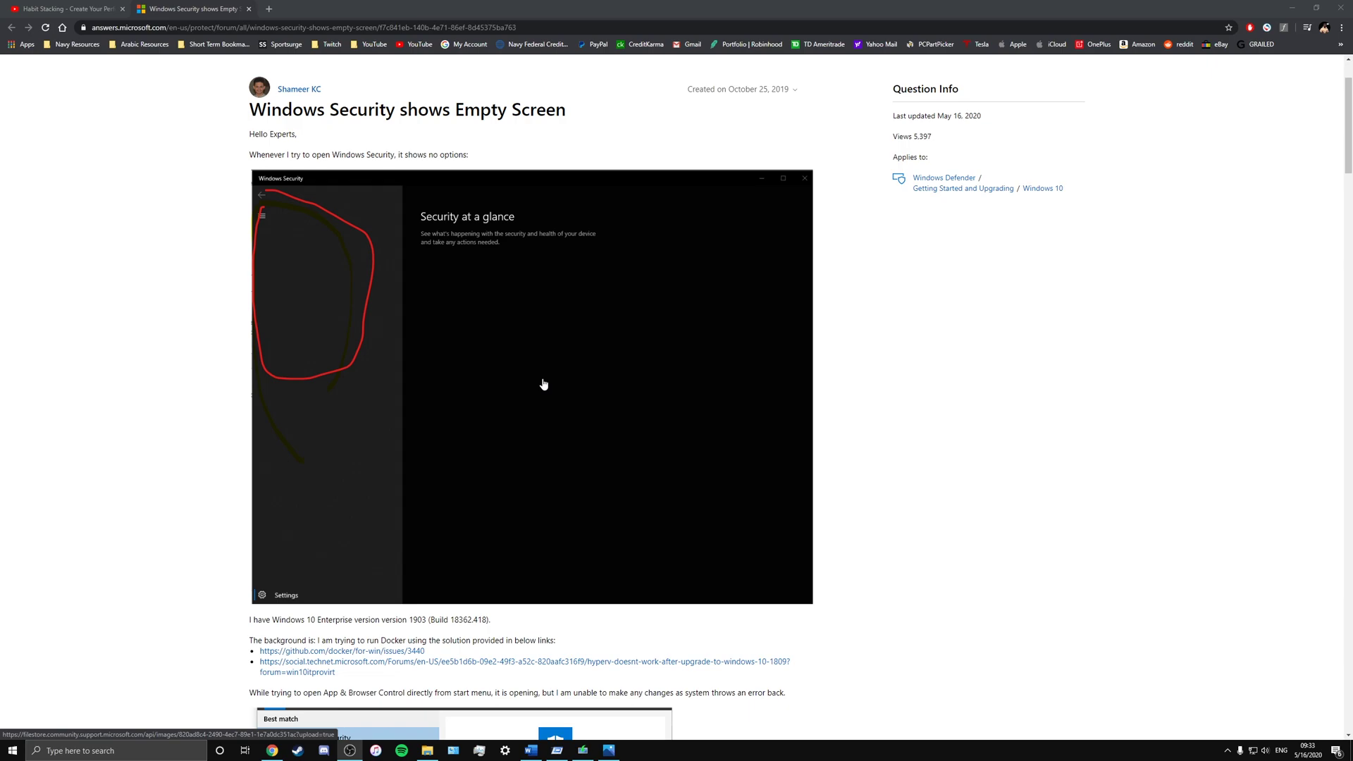
- Open Windows Settings over the Chrome forum post from the taskbar gear icon
click(504, 750)
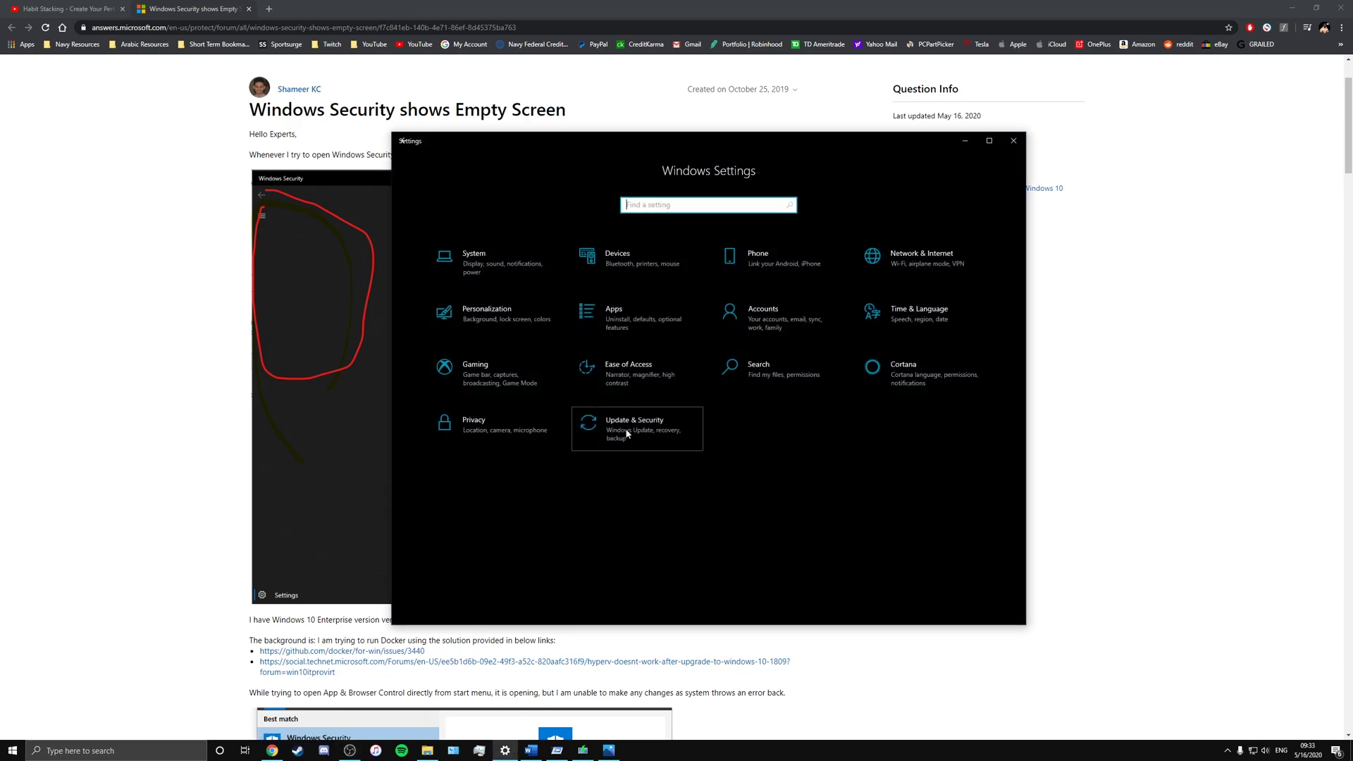
- Check Windows Update's advanced options, go back, then minimize Settings
click(626, 434)
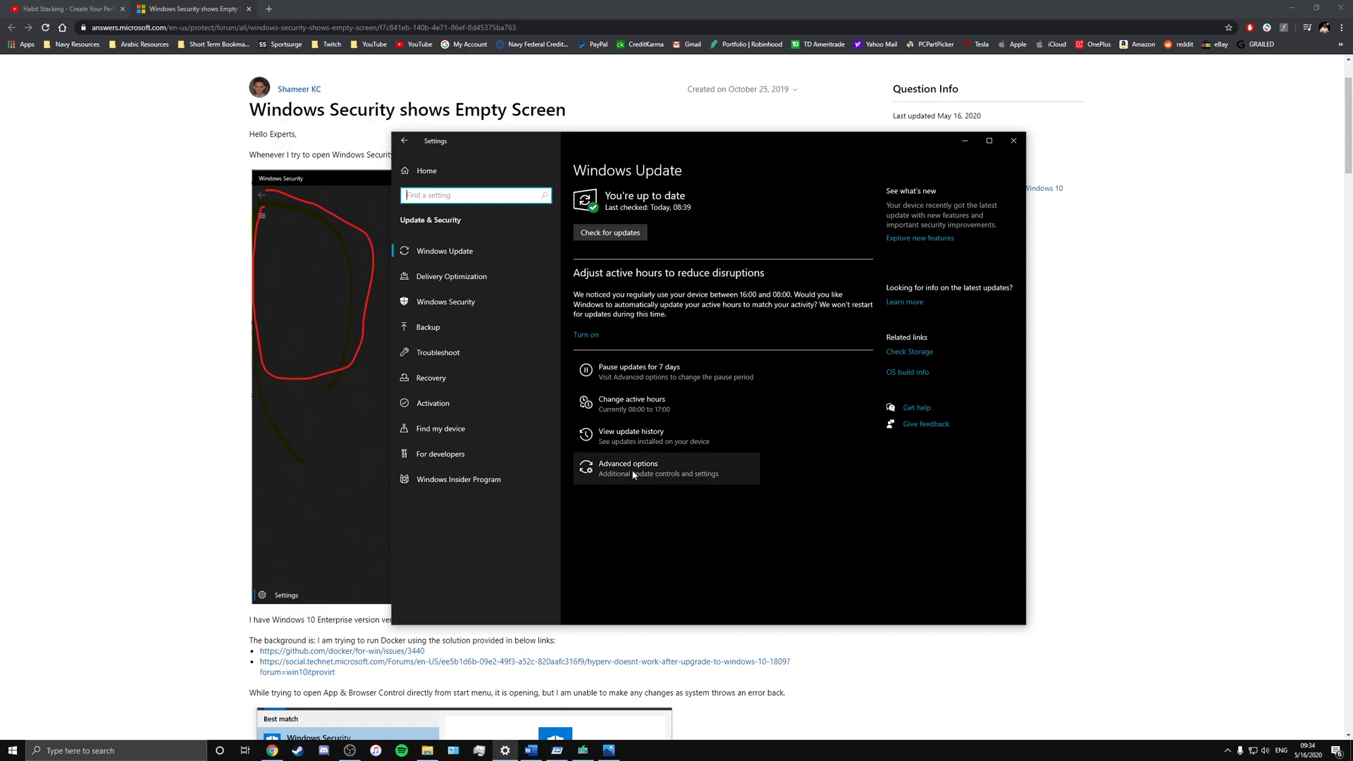
click(670, 476)
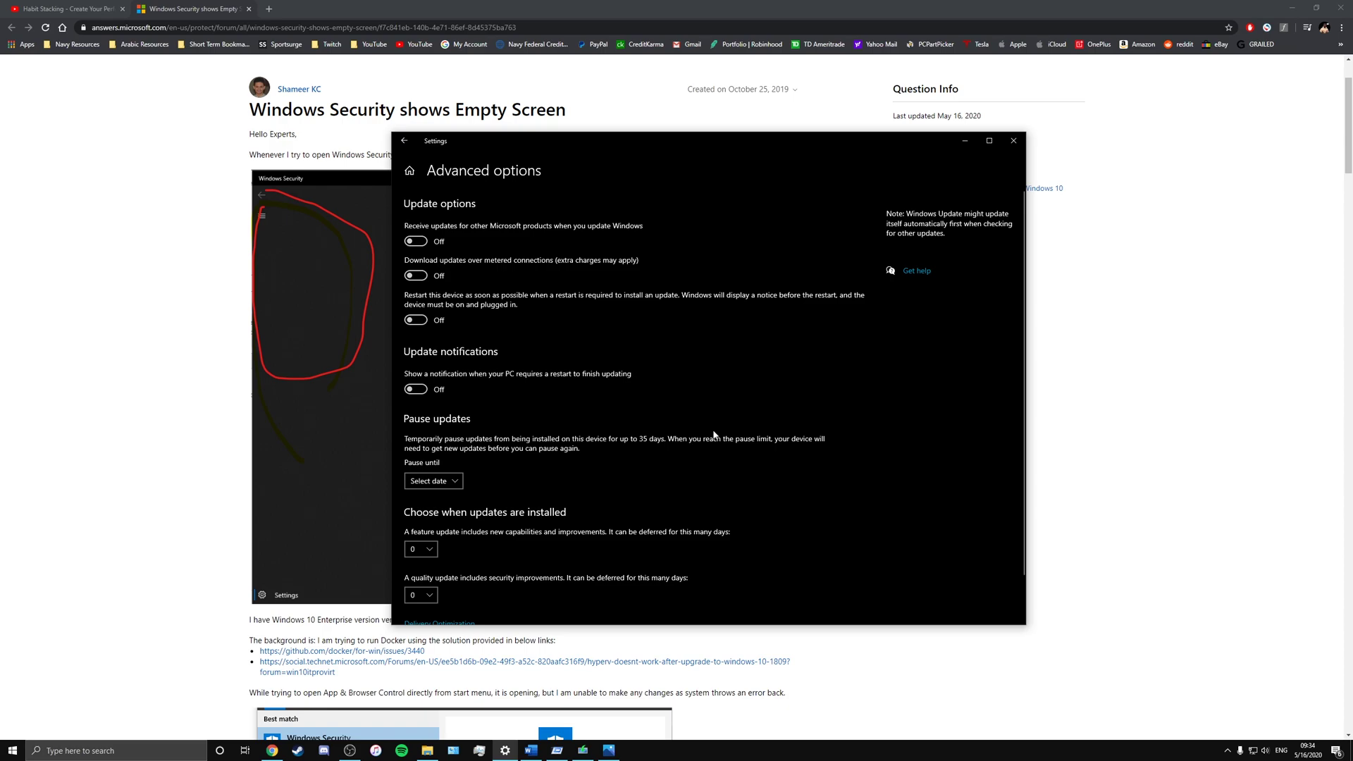
click(406, 143)
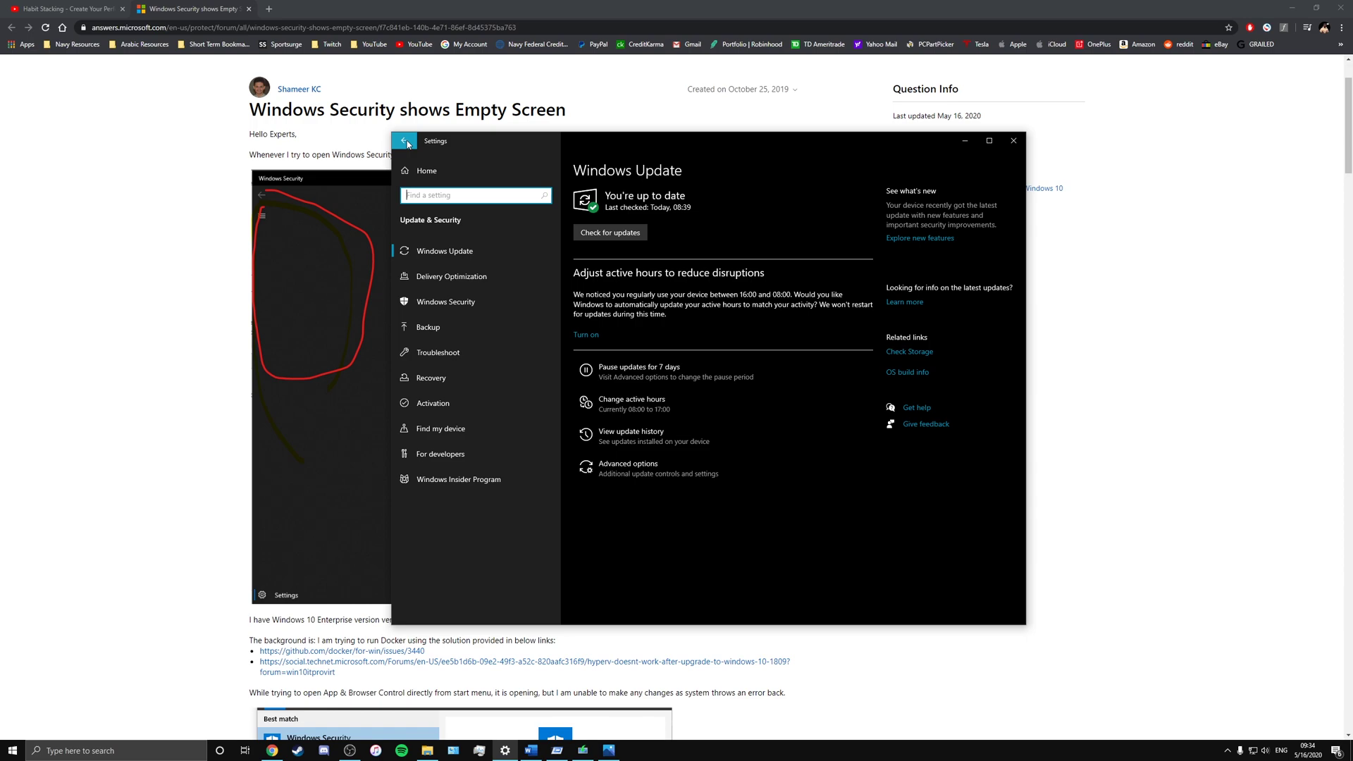
click(959, 142)
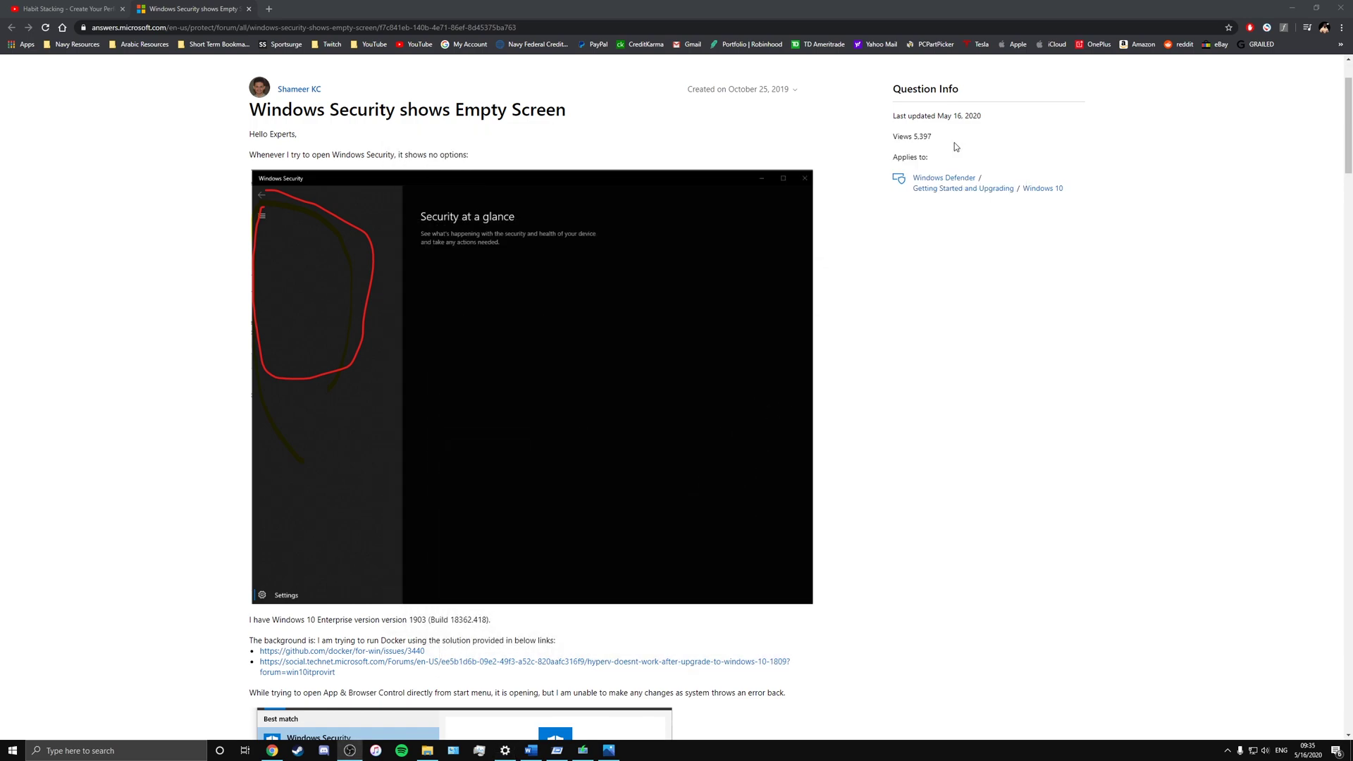
- Minimize Chrome and bring the Windows Settings window back onto the desktop
click(1286, 6)
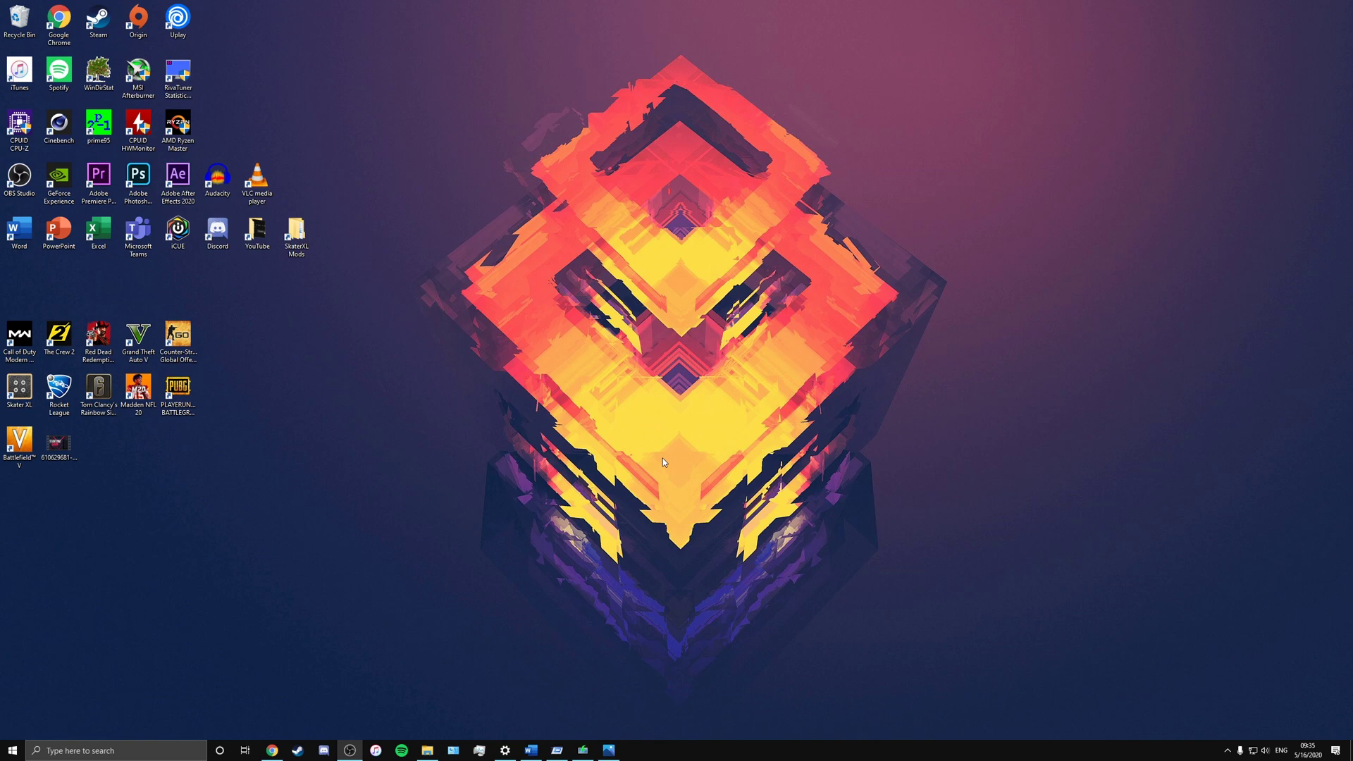
mouse_move(505, 752)
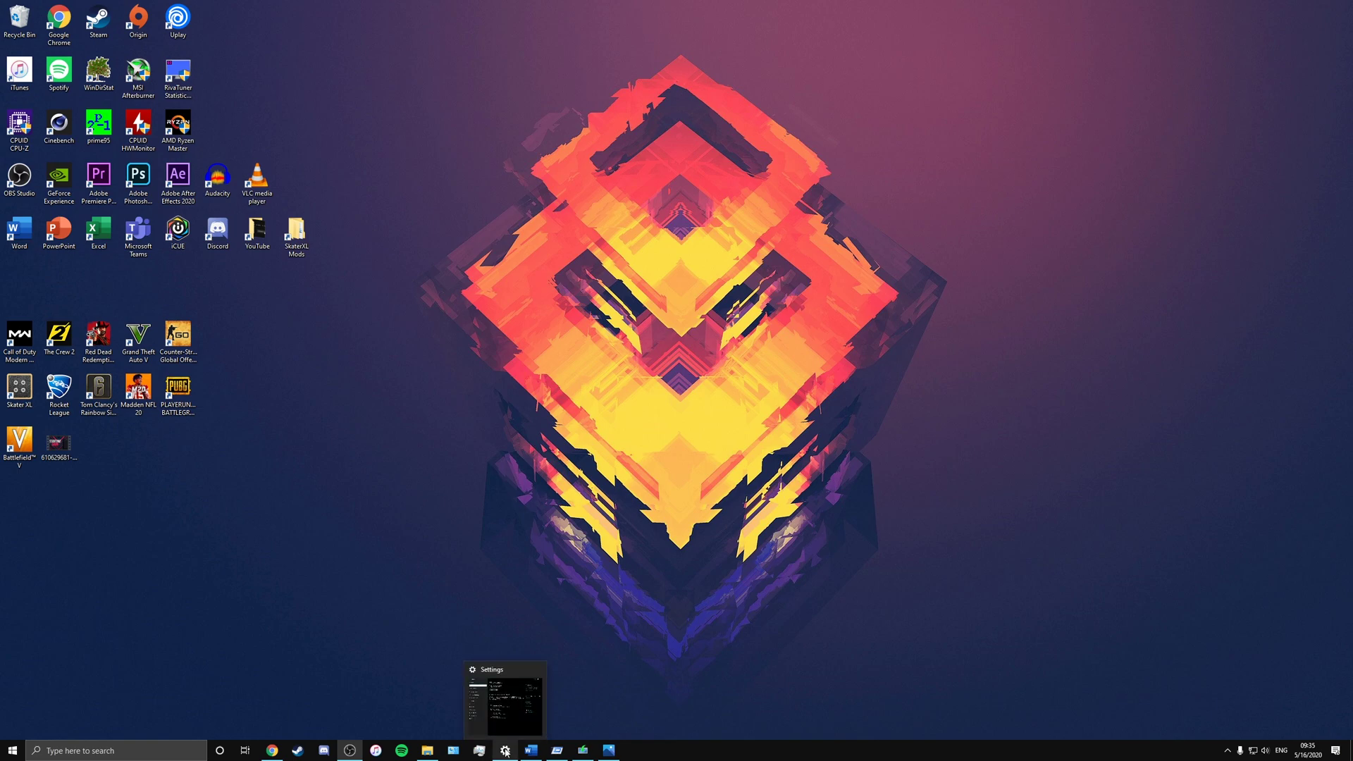
mouse_move(508, 709)
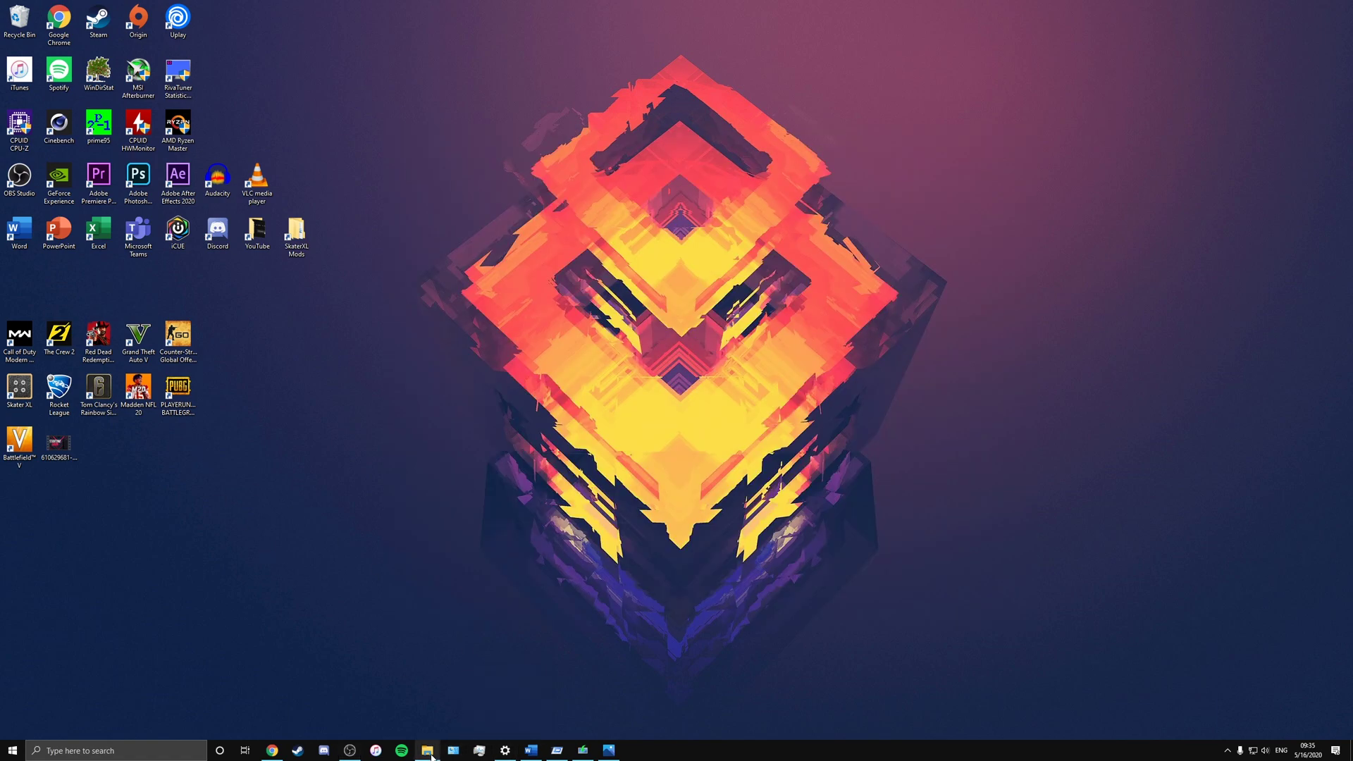
- Open File Explorer and switch to the Downloads folder
click(427, 751)
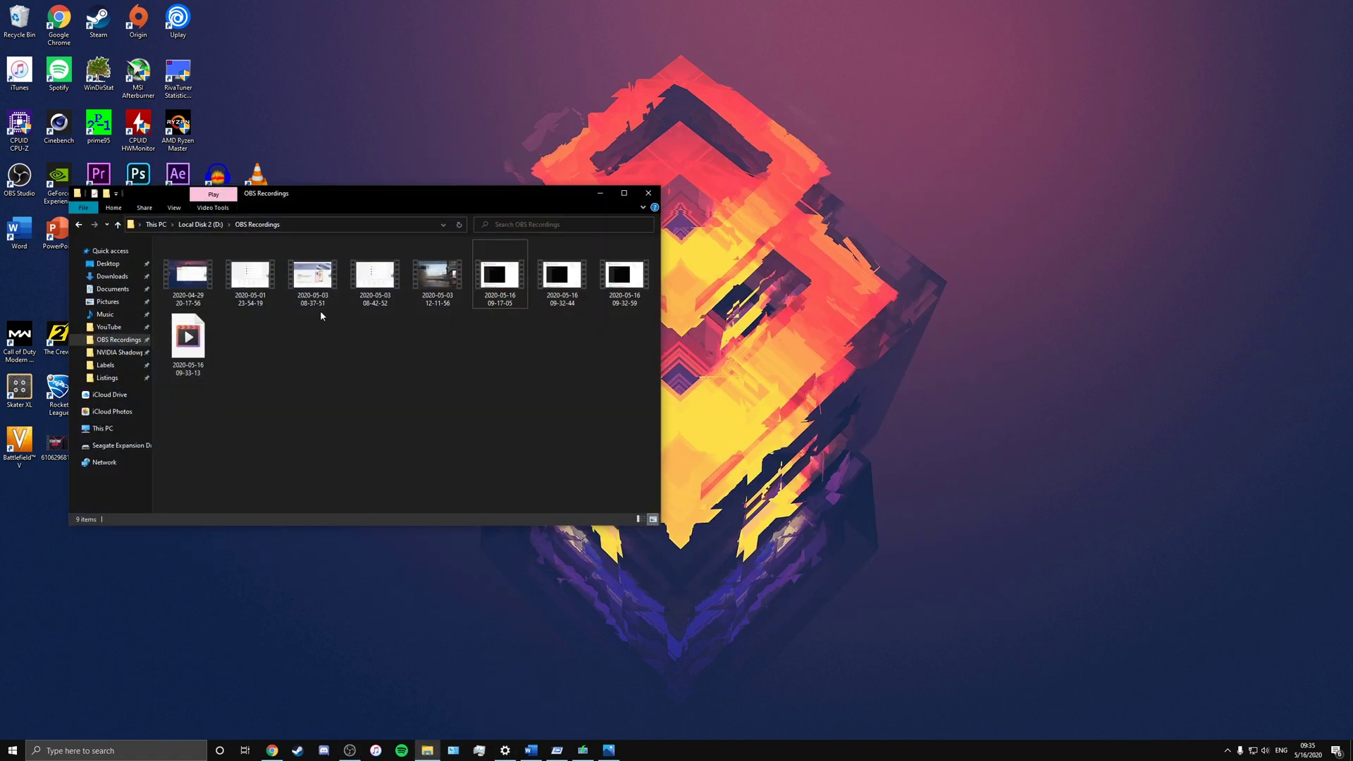
click(117, 279)
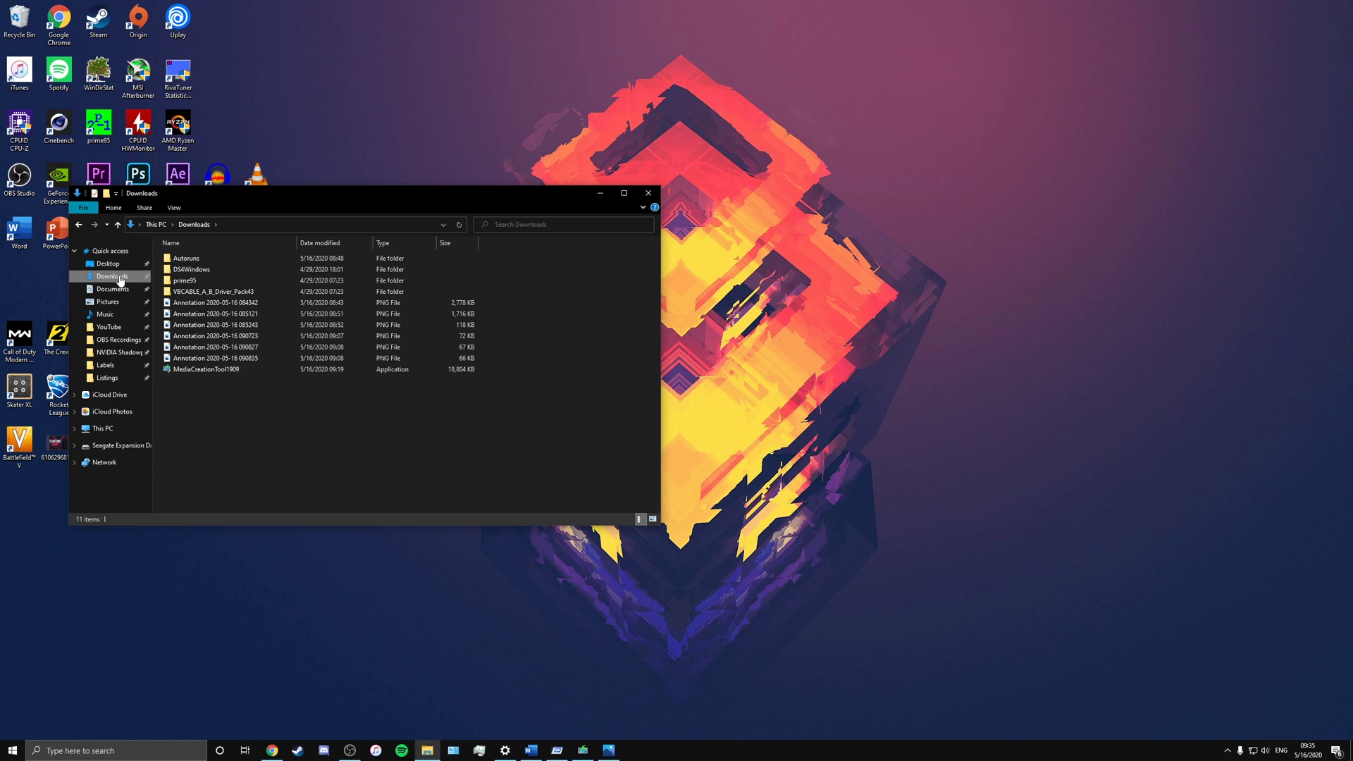
- Open Annotation 2020-05-16 085121.png in Photos and browse the chat, RunDLL error and protection-history screenshots
double_click(262, 313)
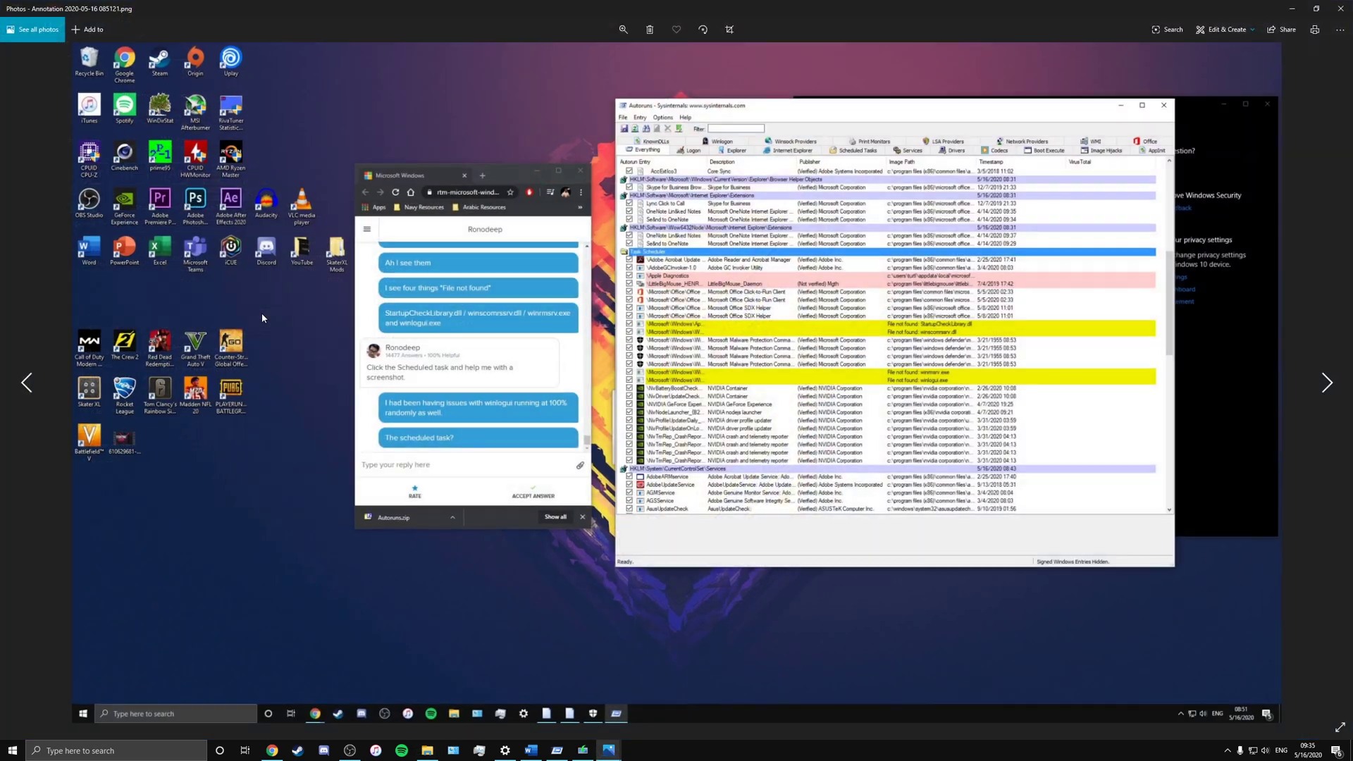
key(Right)
key(Right)
key(Right)
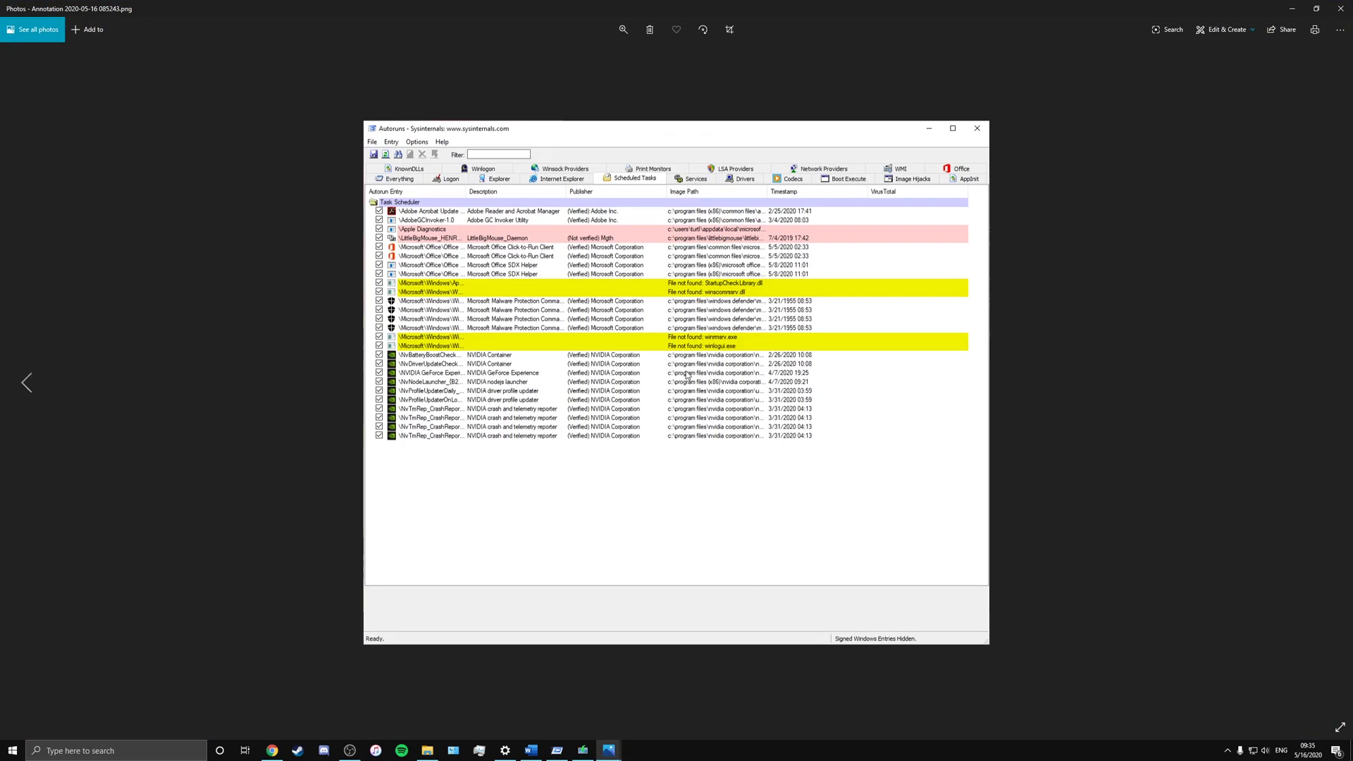
click(1314, 392)
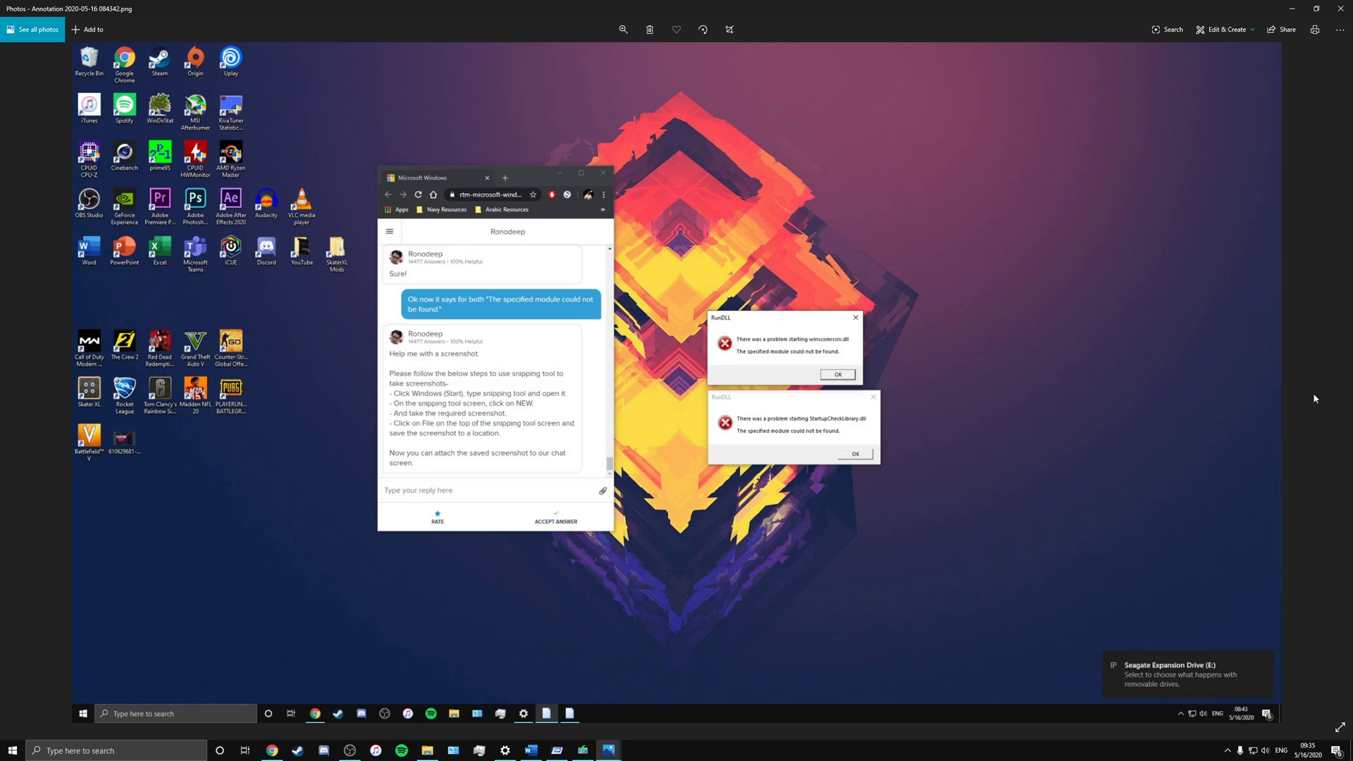
click(47, 383)
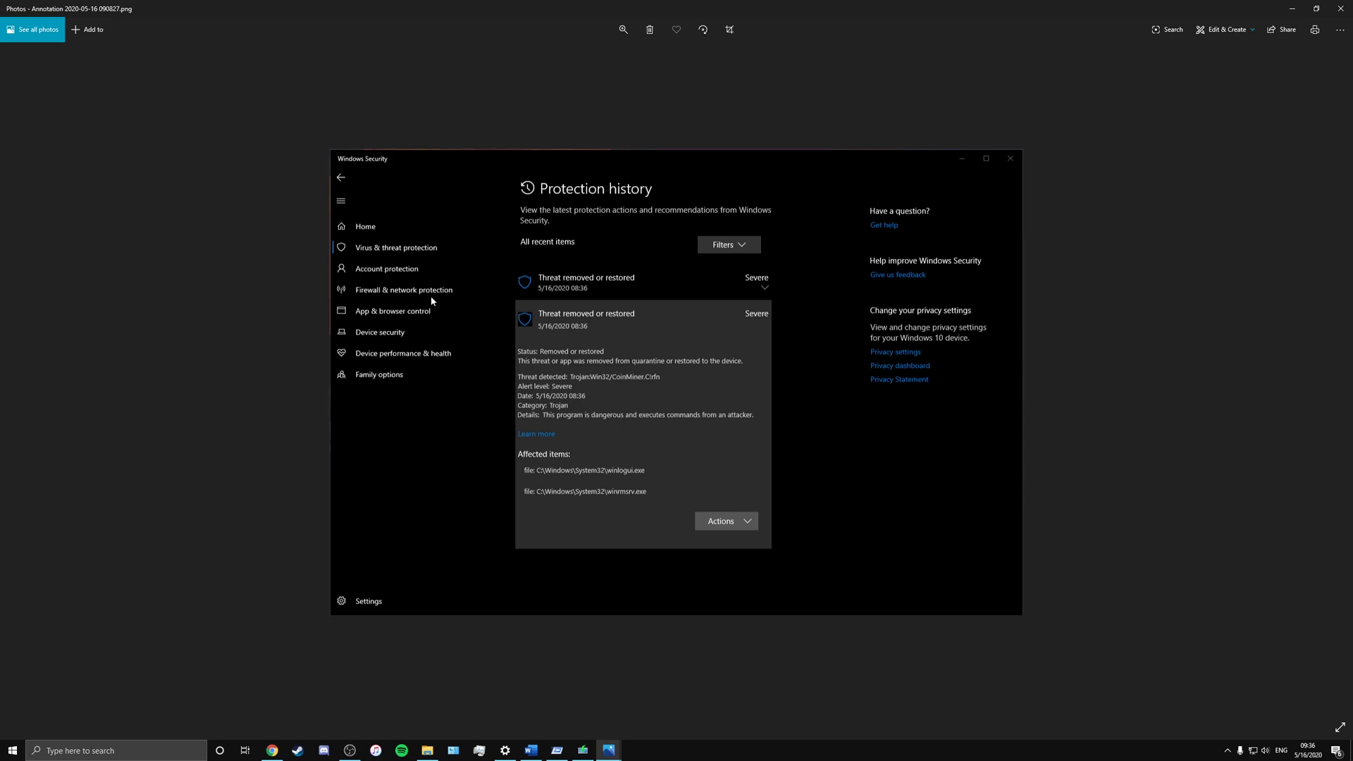
click(1320, 378)
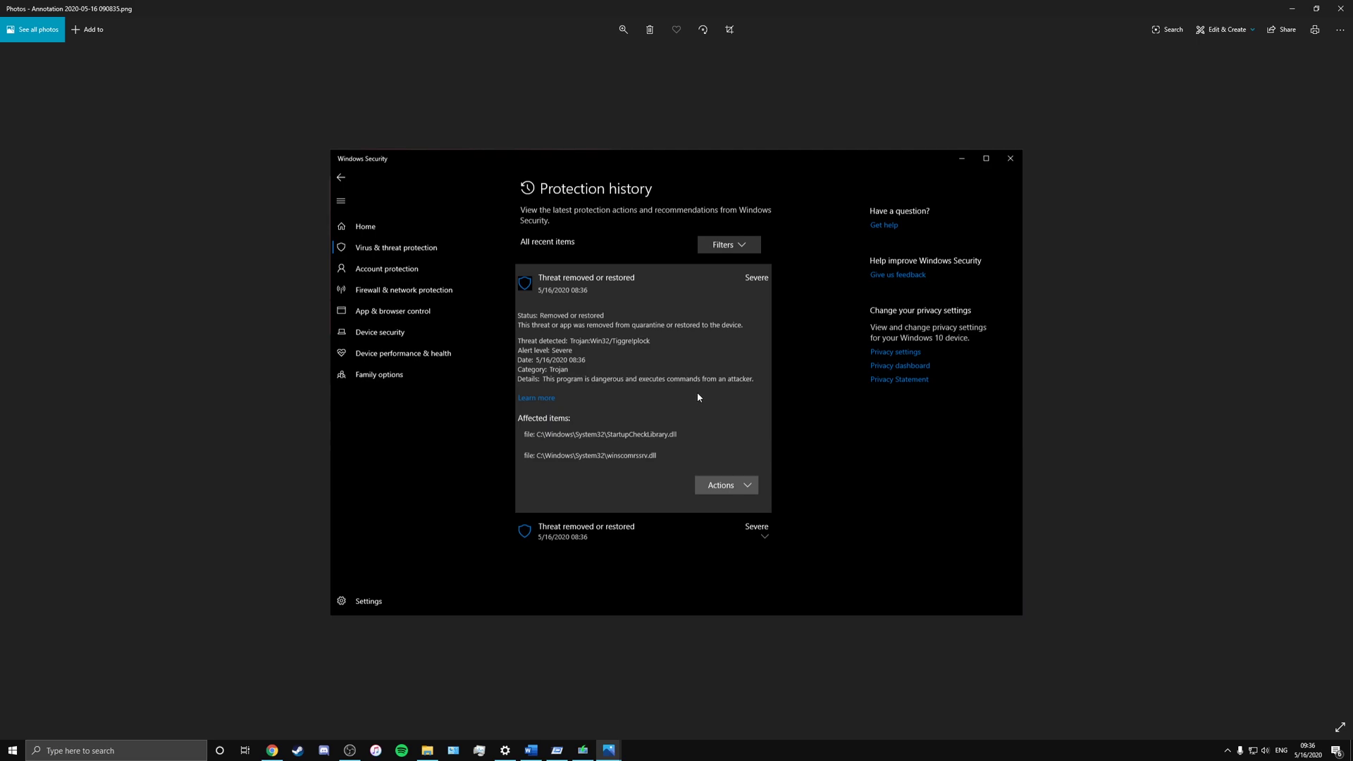
- Close Photos and switch to the Word document containing the chat log
click(1292, 8)
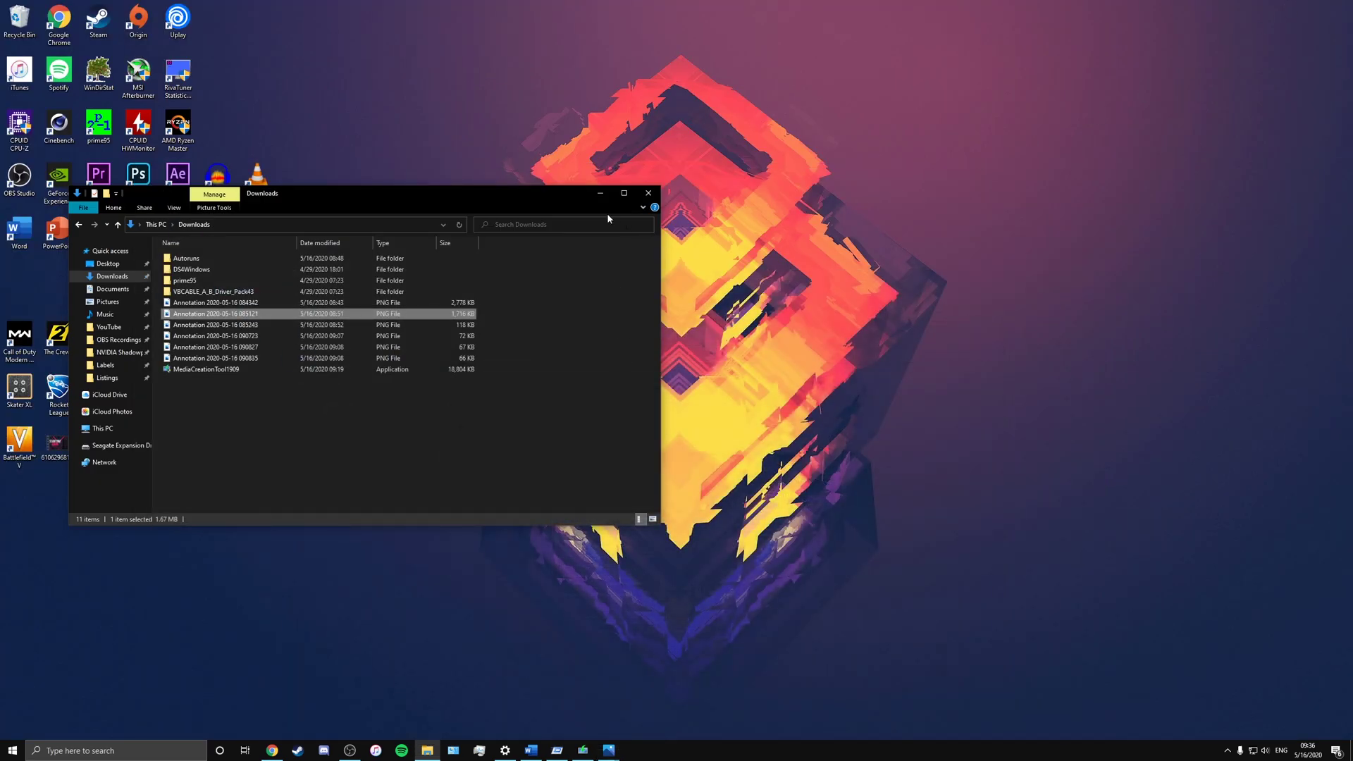
click(531, 750)
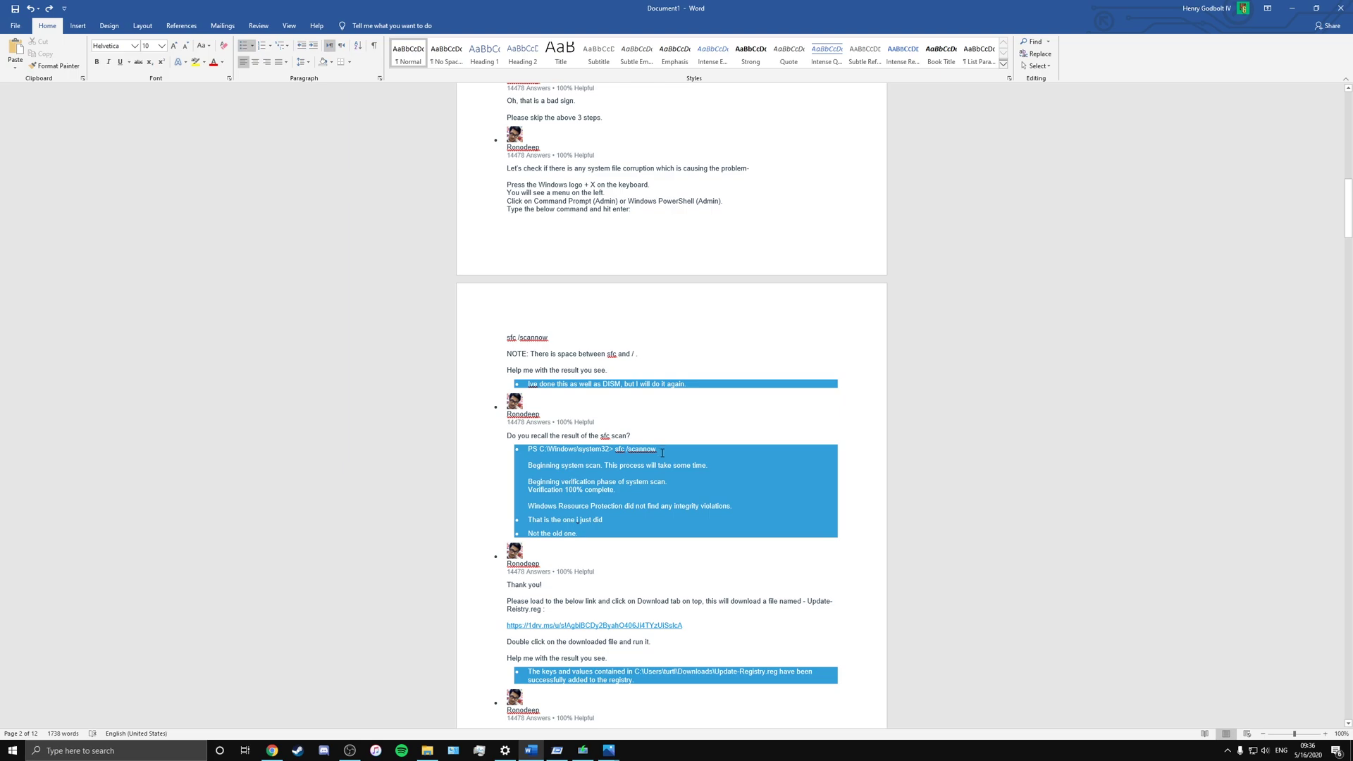
drag(662, 452, 615, 451)
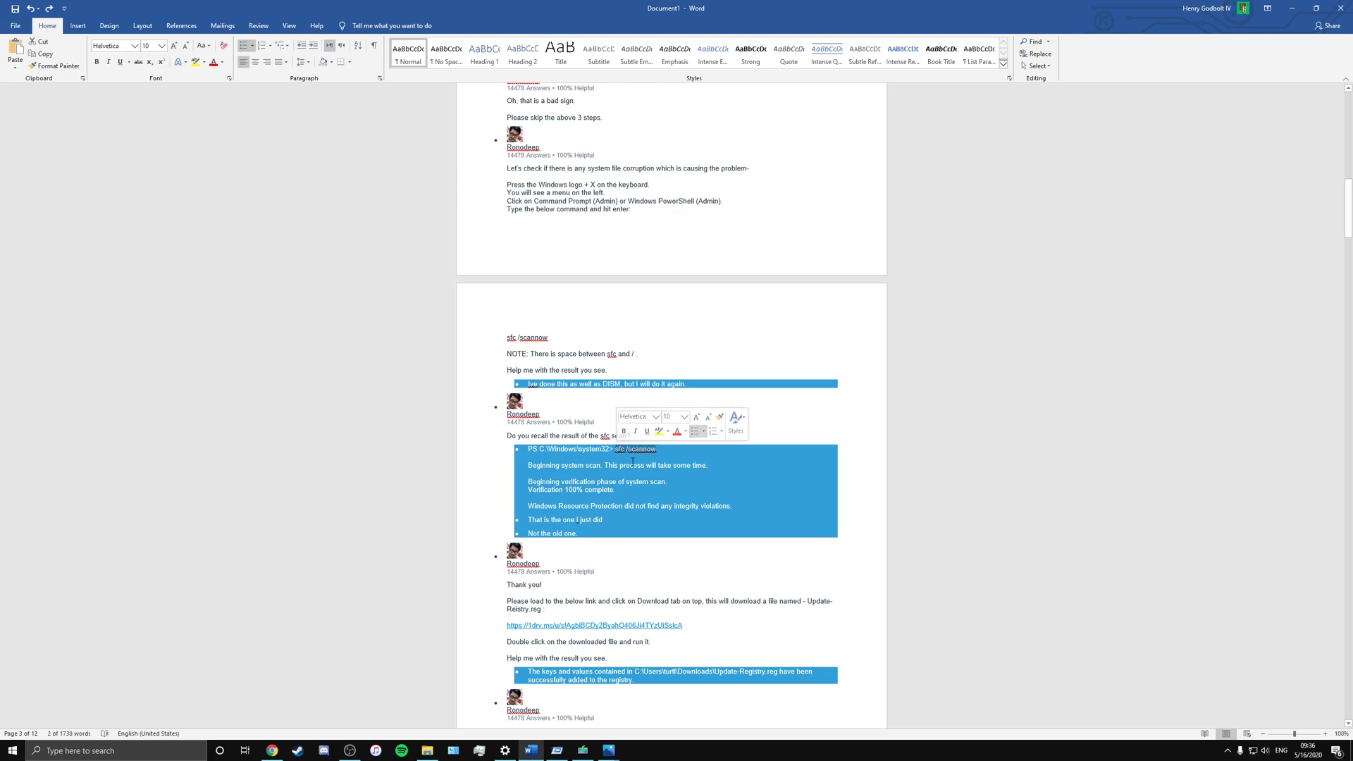
click(660, 452)
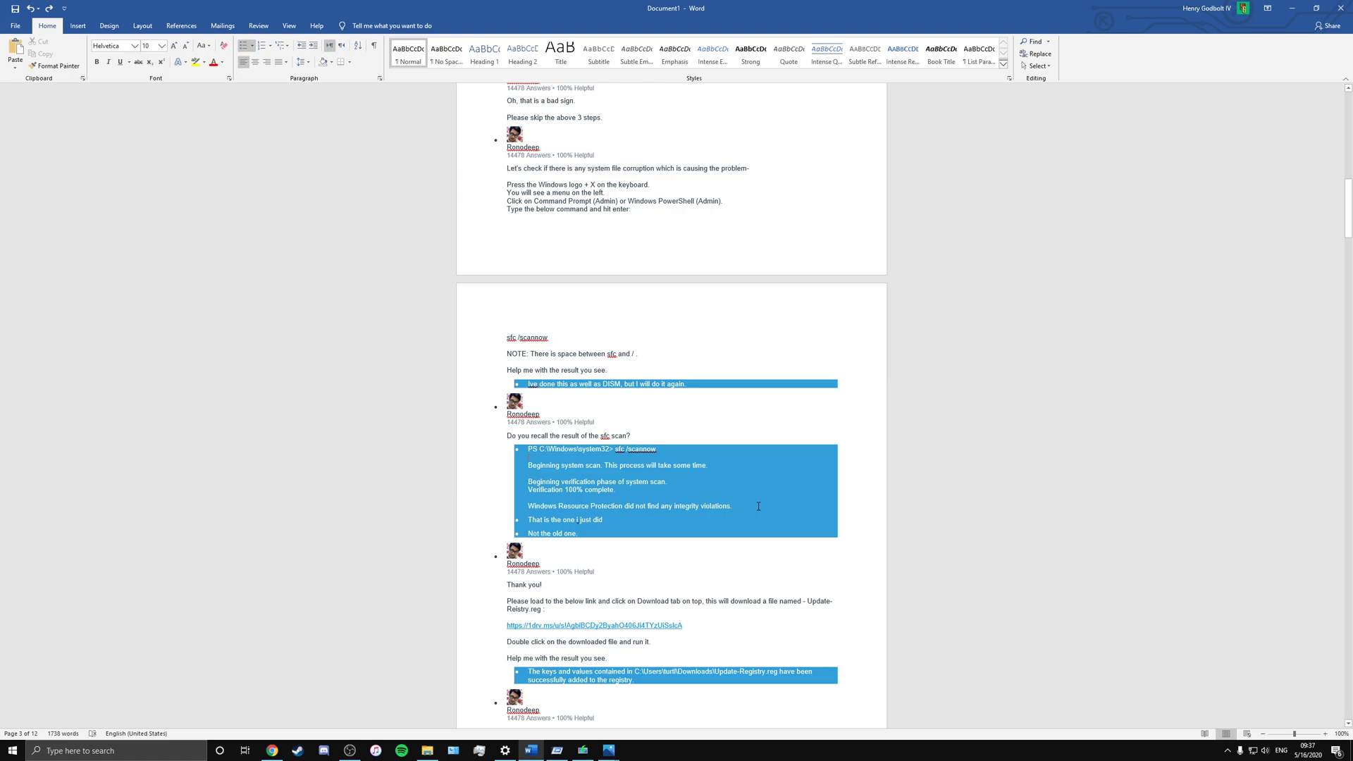
scroll(758, 506, down, 8)
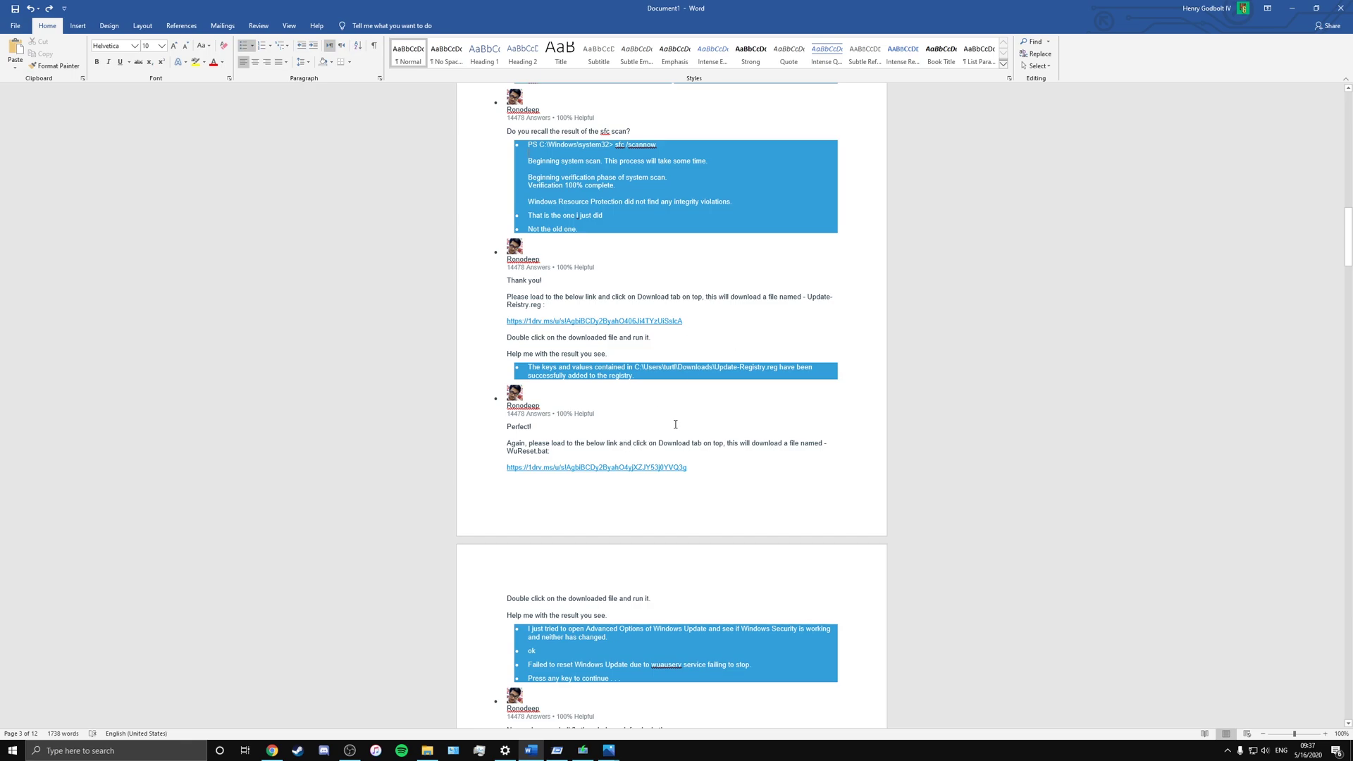
scroll(675, 424, down, 7)
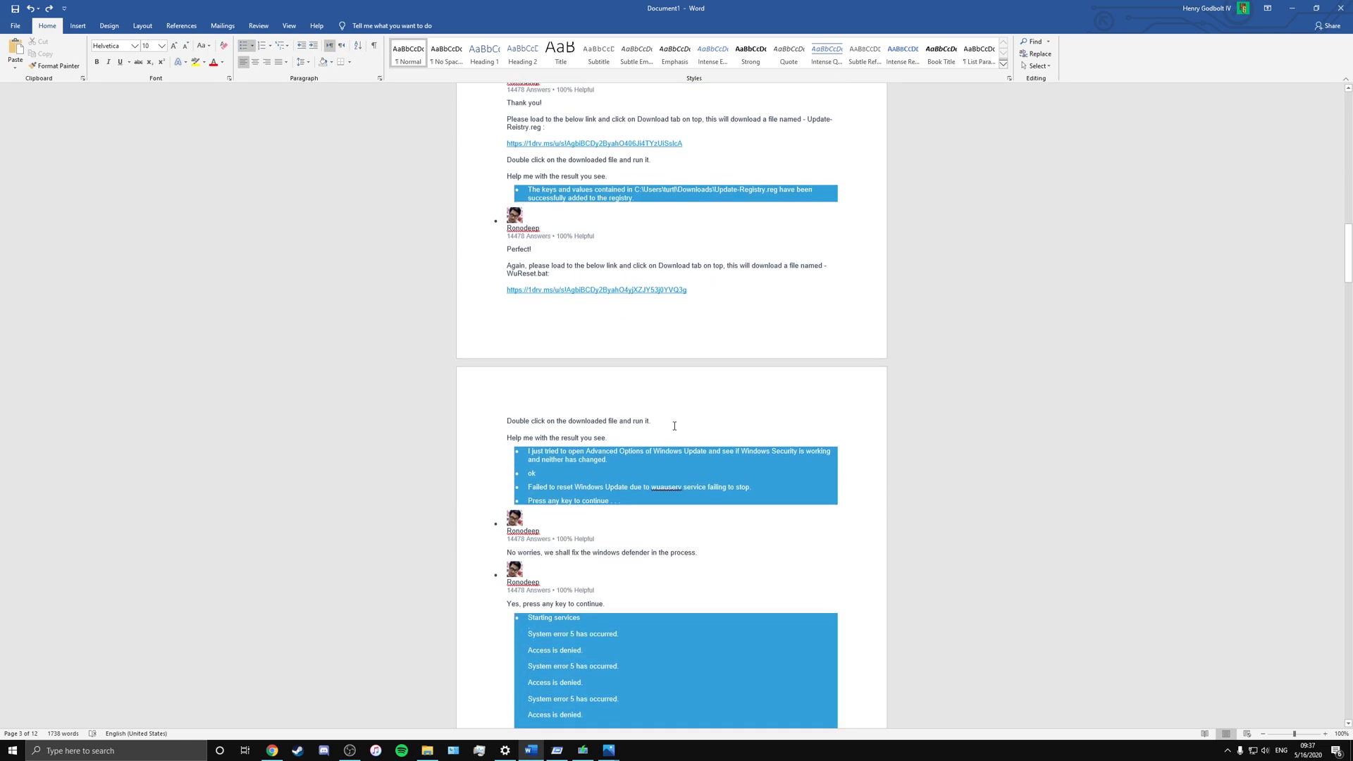
scroll(675, 426, down, 1)
scroll(674, 426, down, 1)
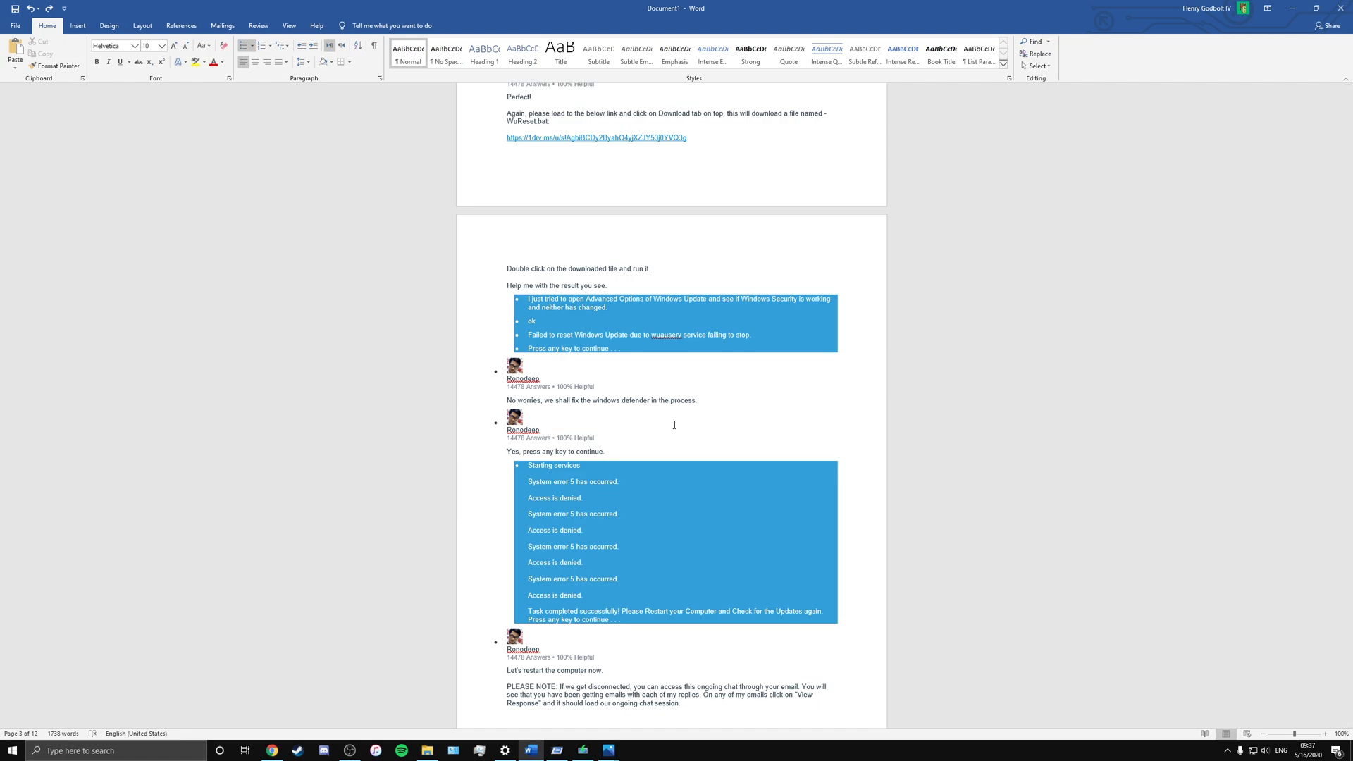
scroll(672, 428, down, 8)
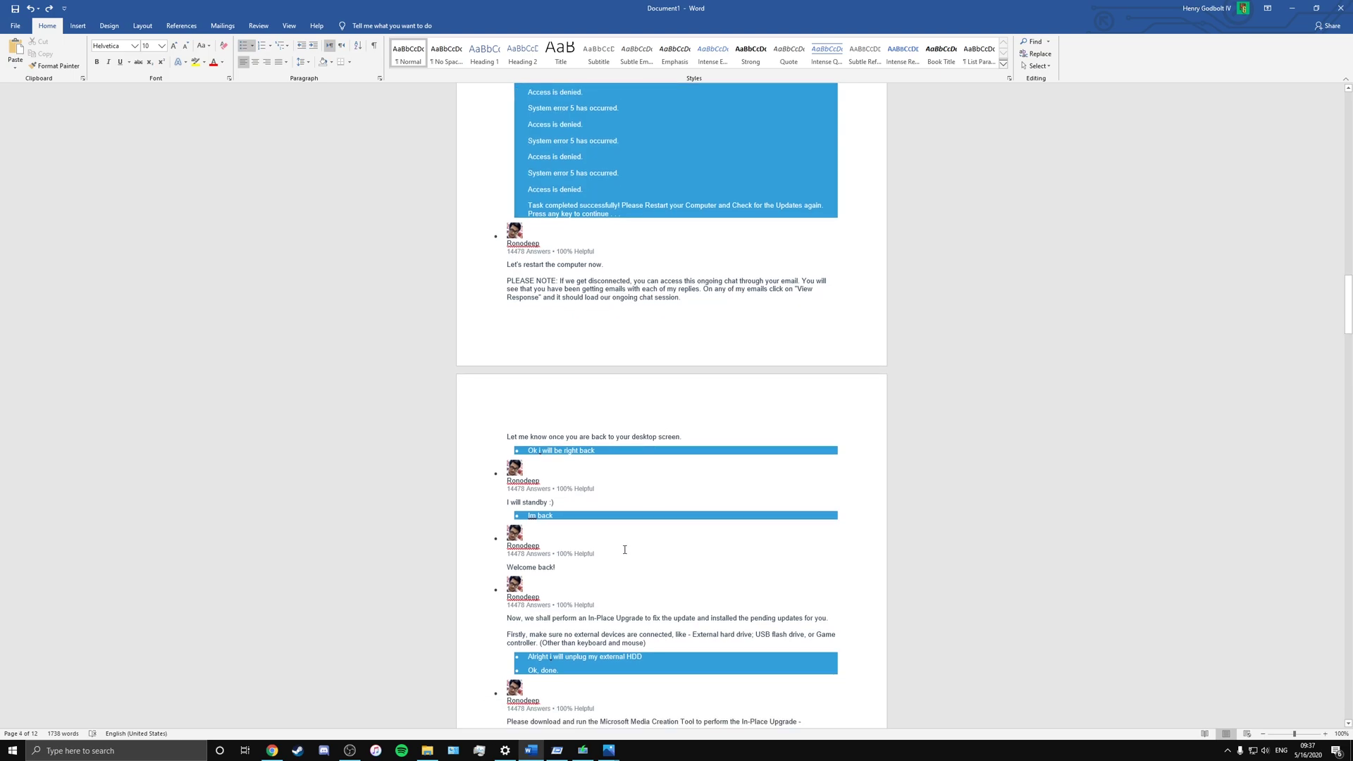
scroll(624, 550, down, 3)
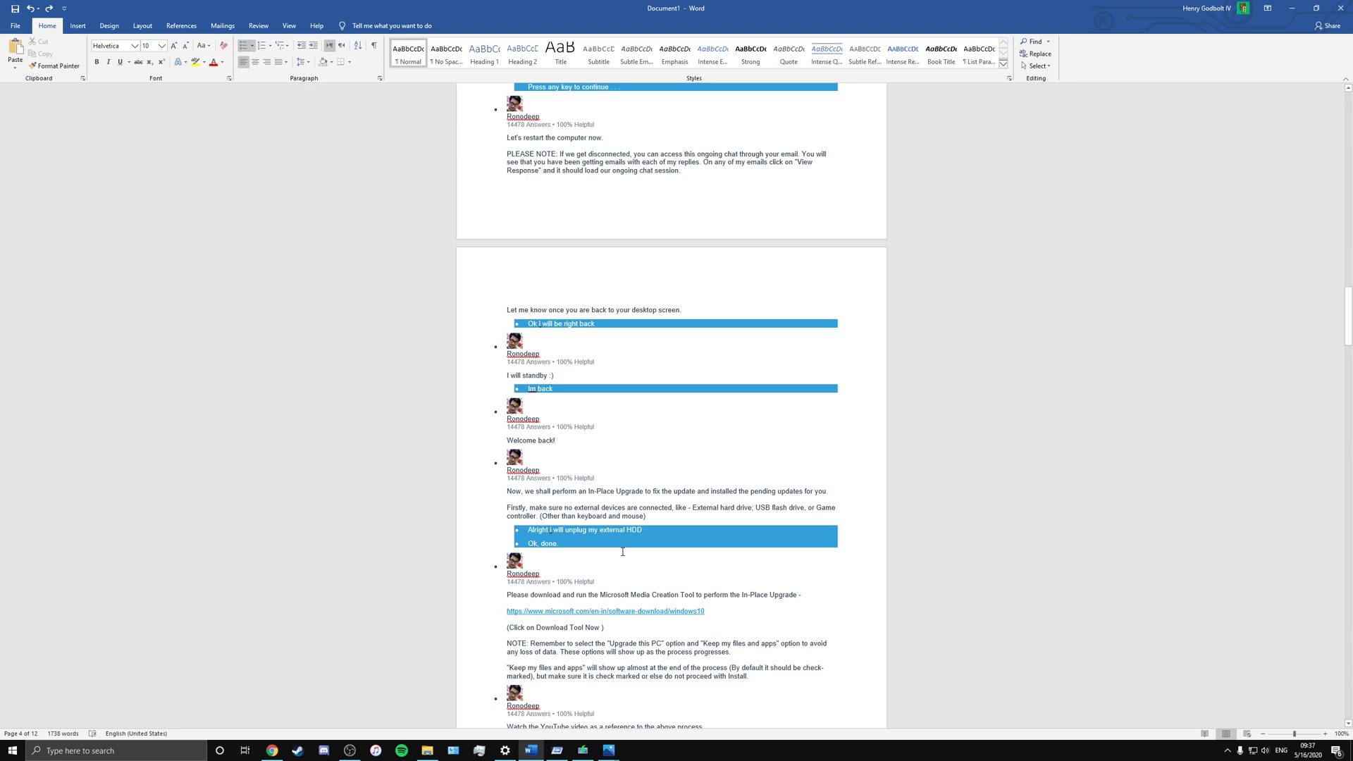
scroll(623, 552, down, 3)
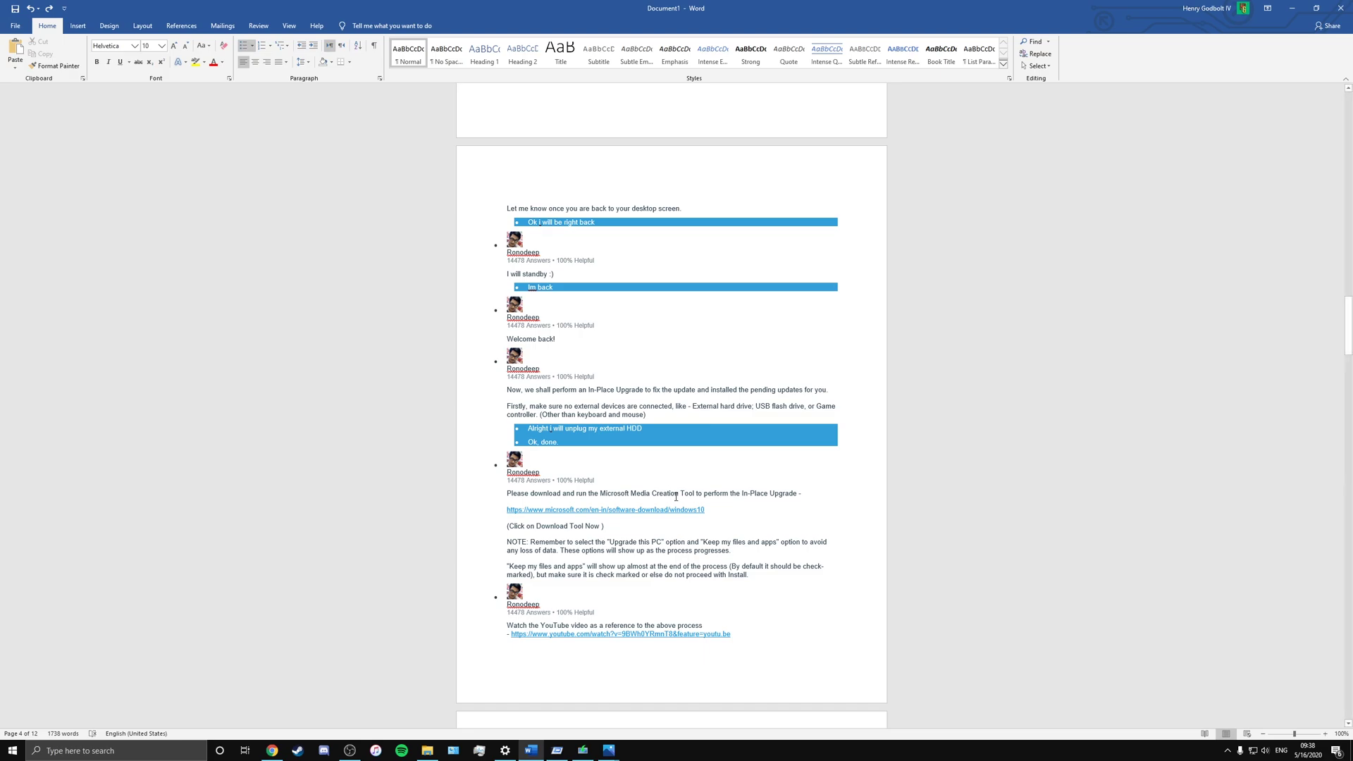
scroll(671, 488, down, 2)
- Clear Word and Explorer away, start the 'Upgrade this PC now' download, and minimize Setup
click(1294, 10)
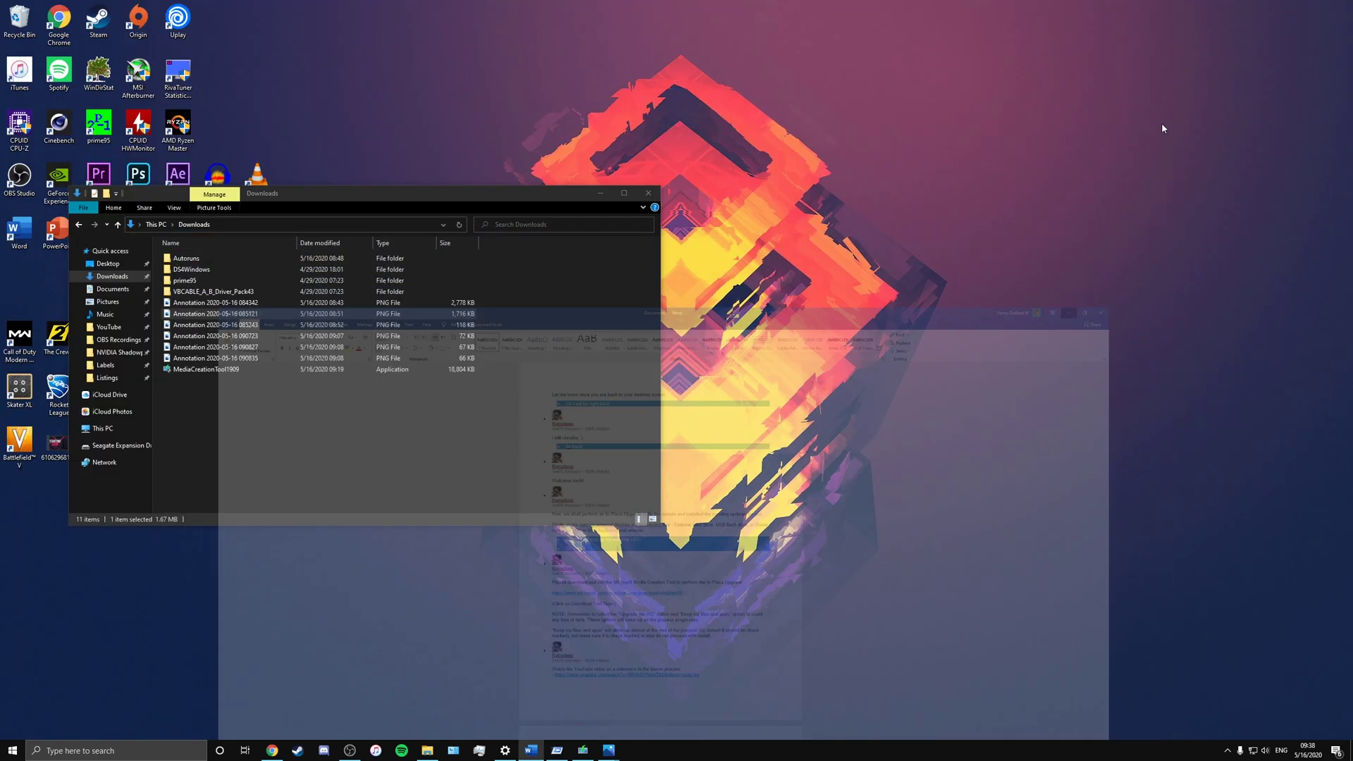
click(601, 194)
click(582, 750)
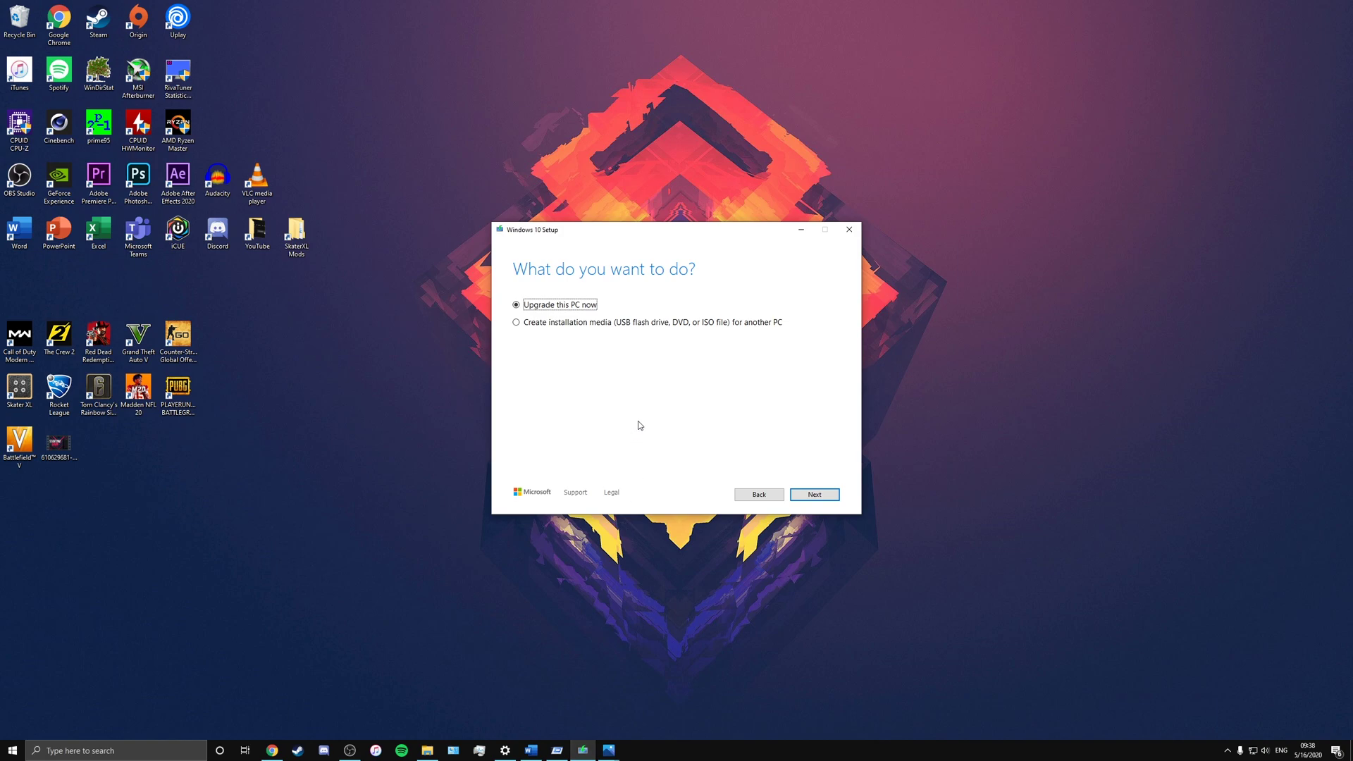
click(817, 496)
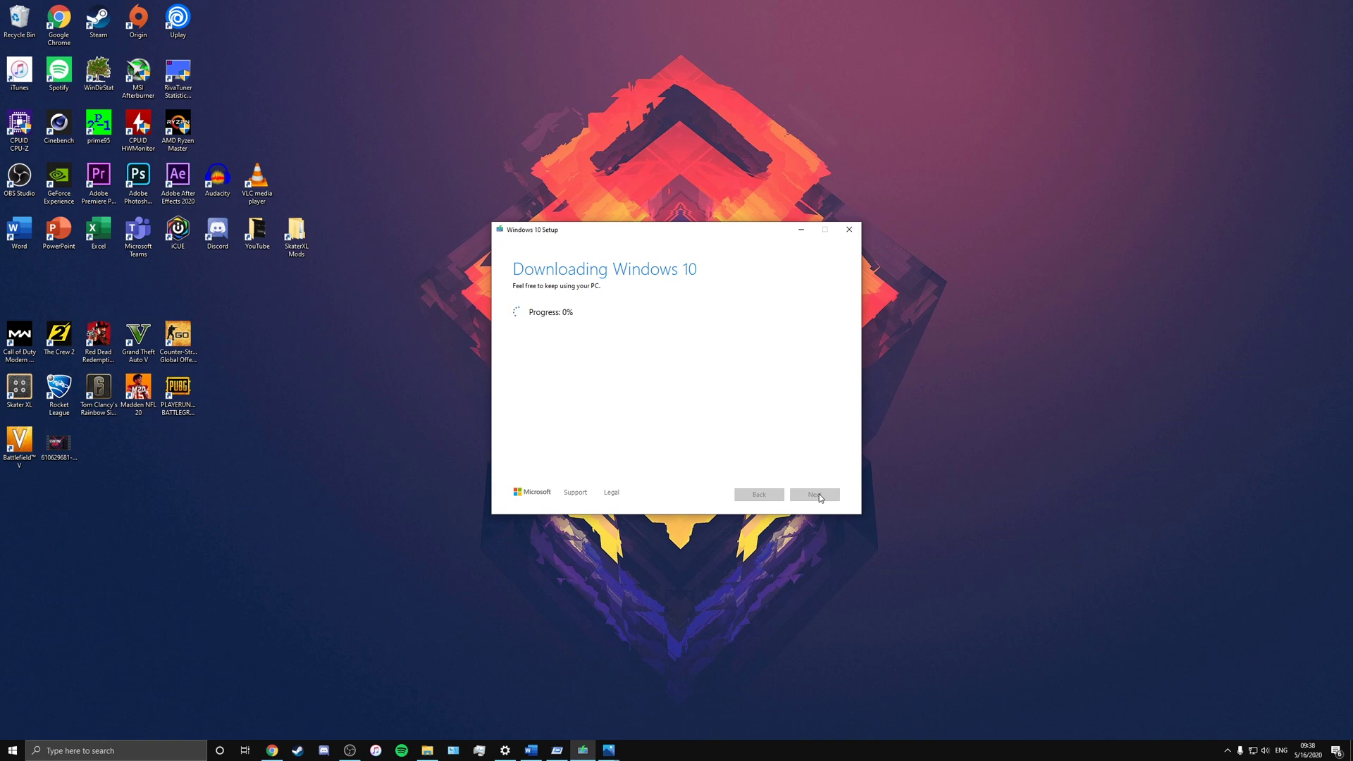
click(803, 231)
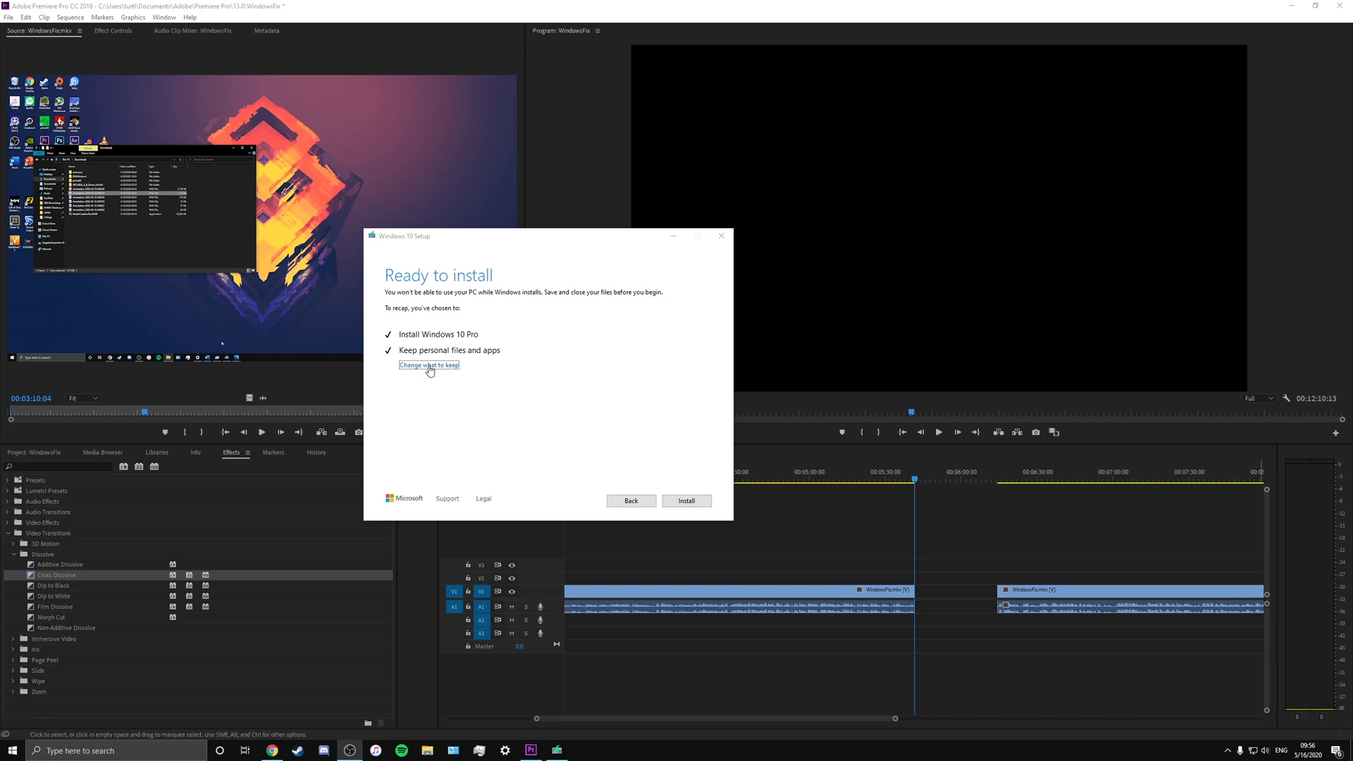
click(675, 503)
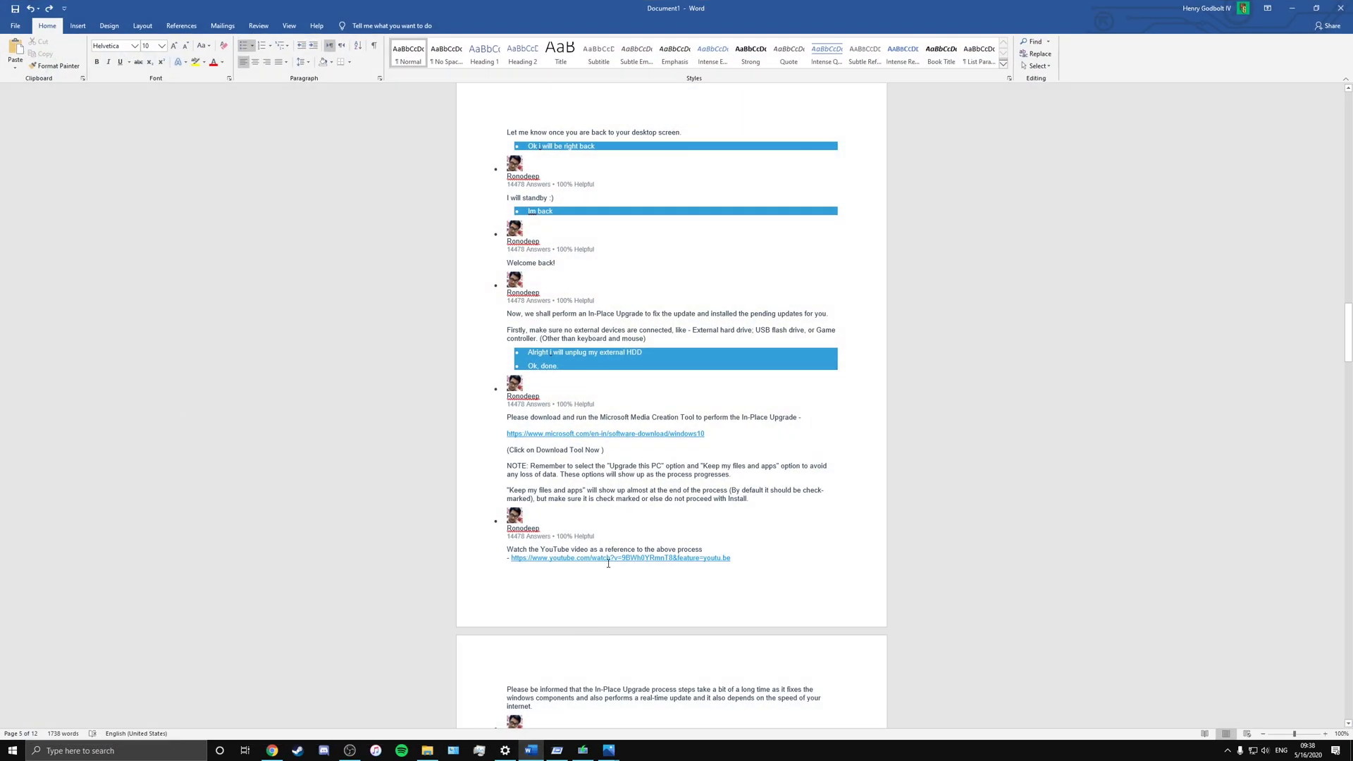
- Scroll the chat log to the reply about RunDLL's 'specified module could not be found' popups
scroll(608, 547, down, 6)
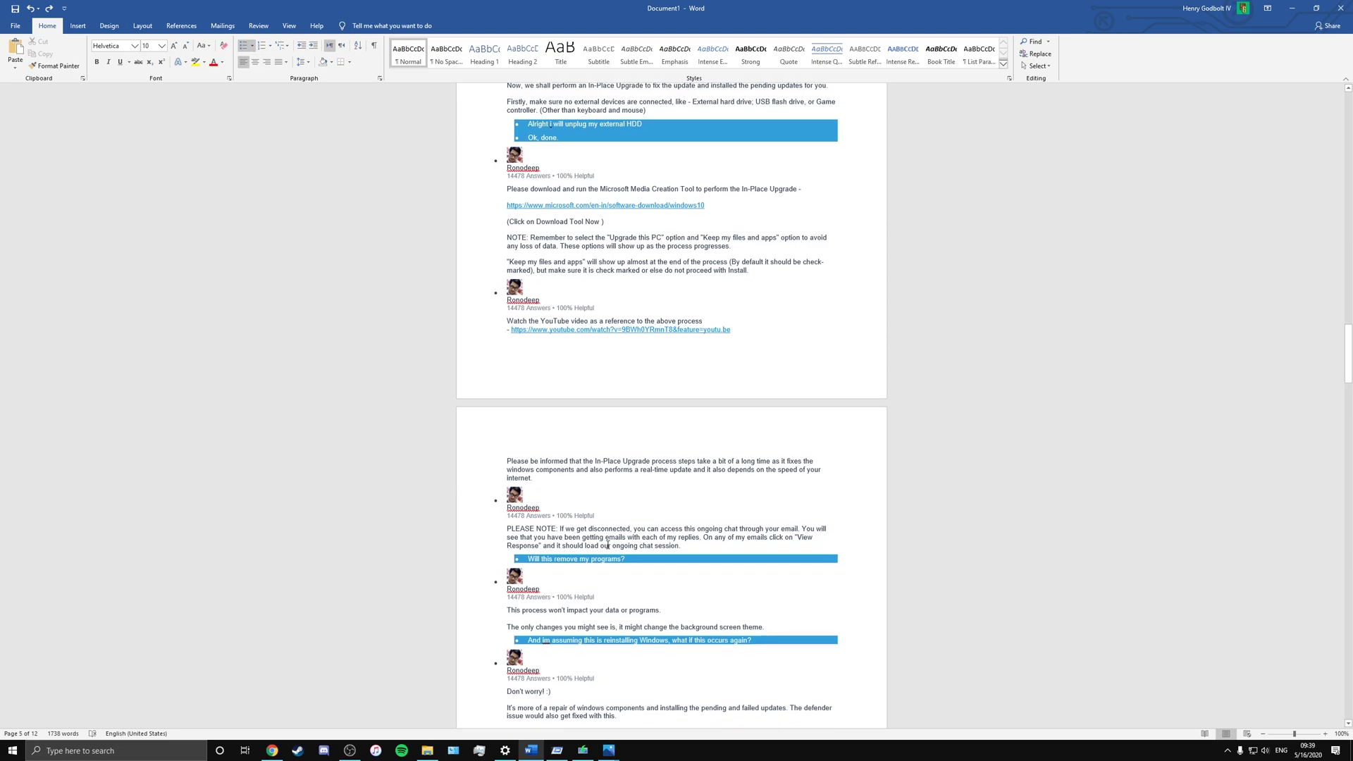
scroll(607, 546, down, 9)
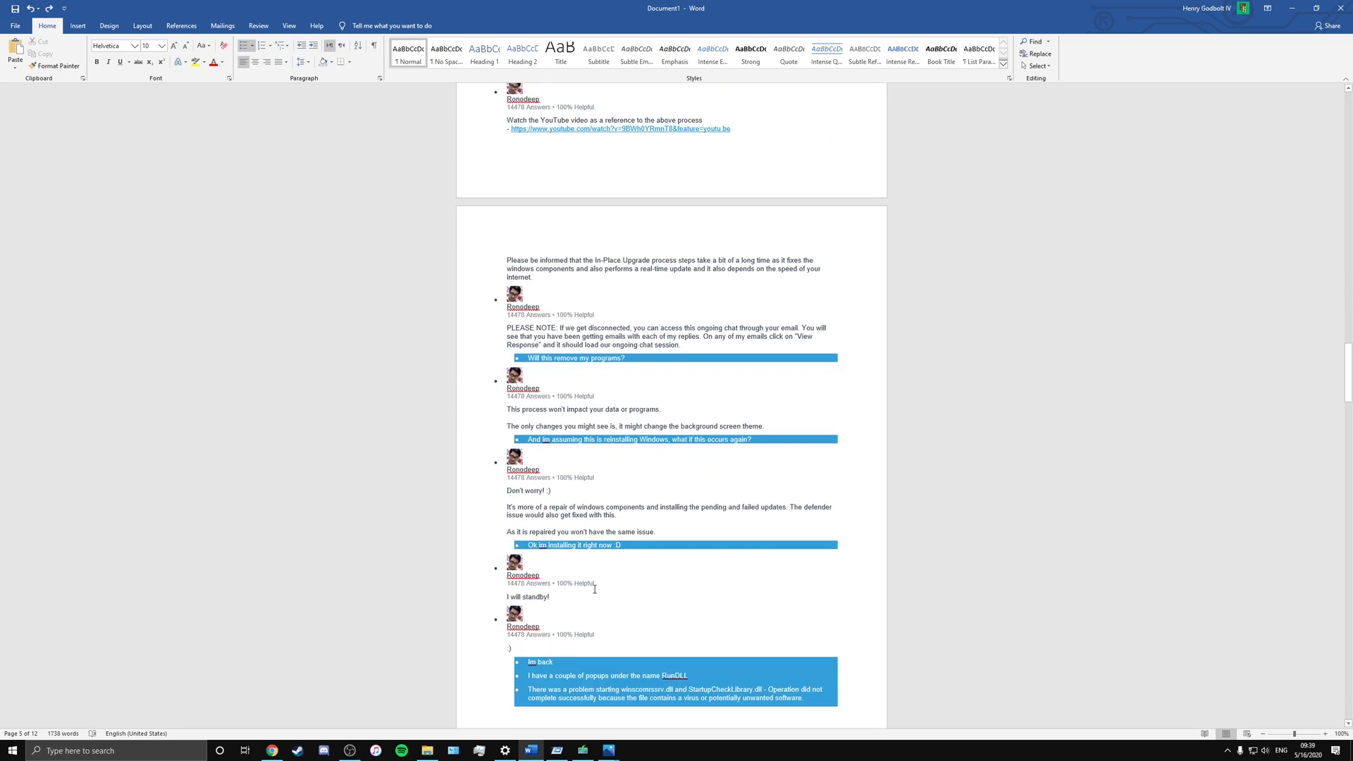
scroll(594, 591, down, 7)
scroll(593, 592, up, 3)
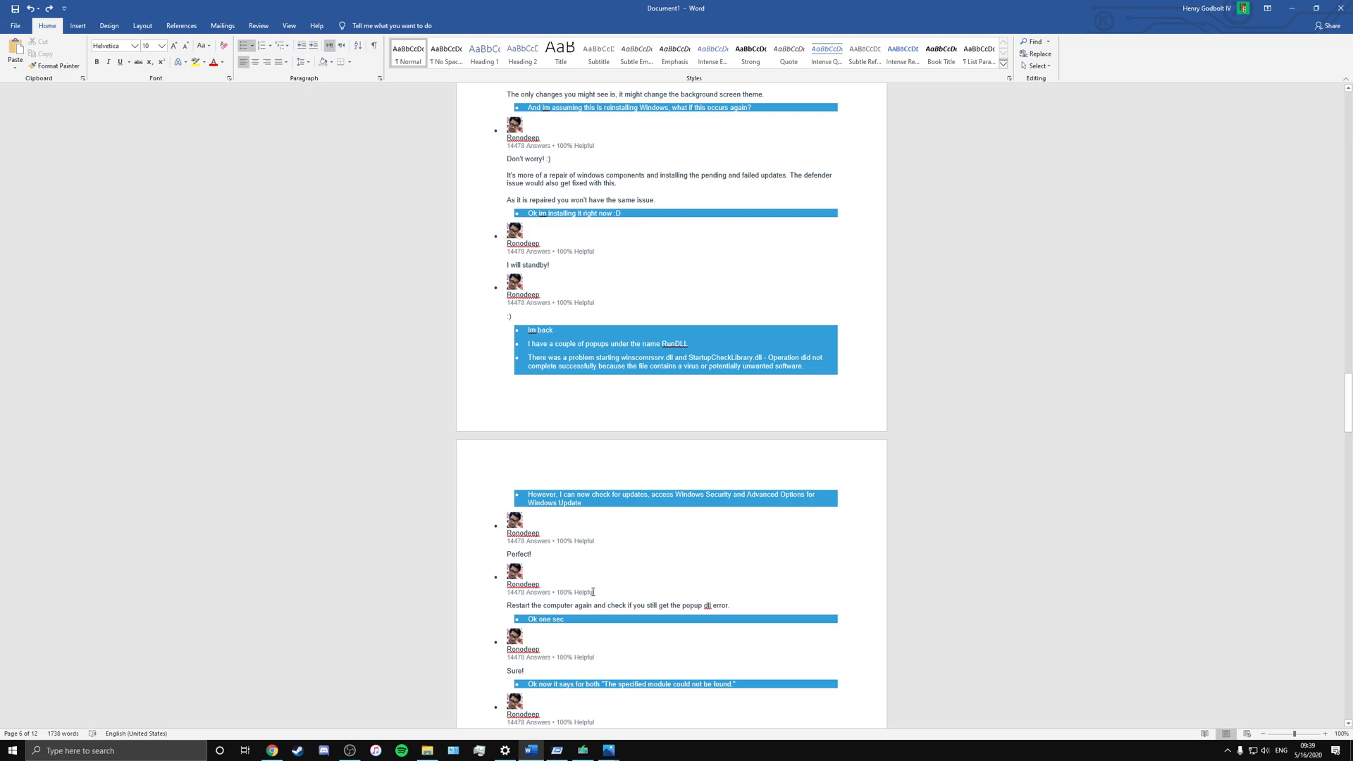
- View the RunDLL error and Autoruns scheduled-task screenshots in Photos, then return to Word
click(427, 751)
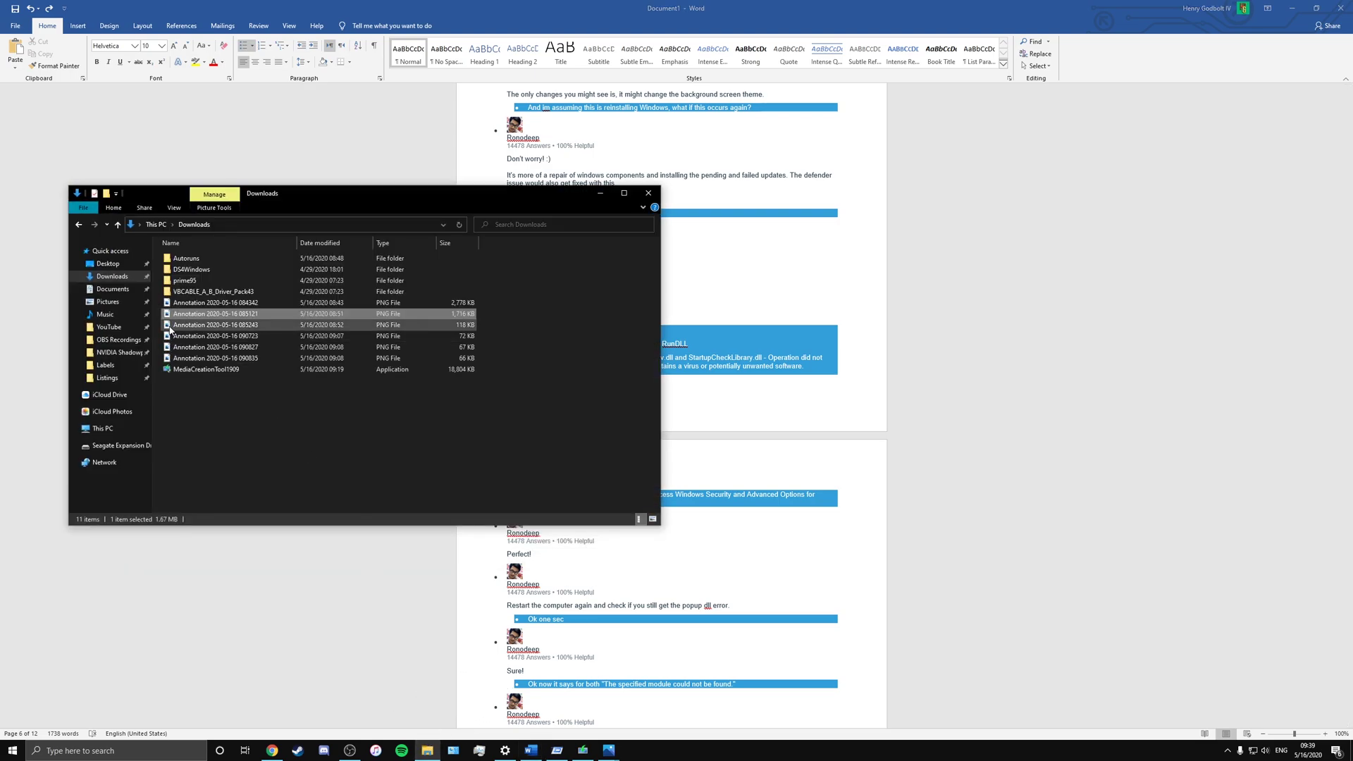
key(Return)
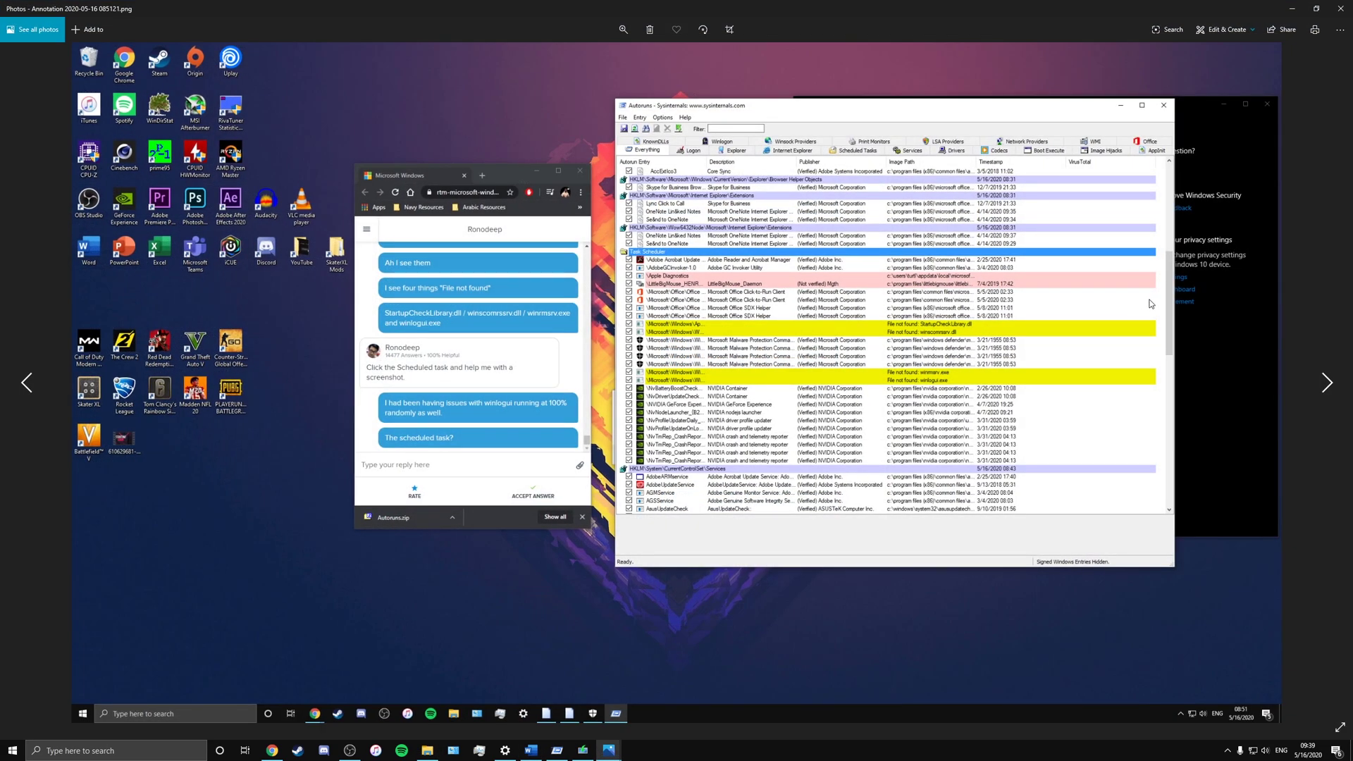
click(26, 383)
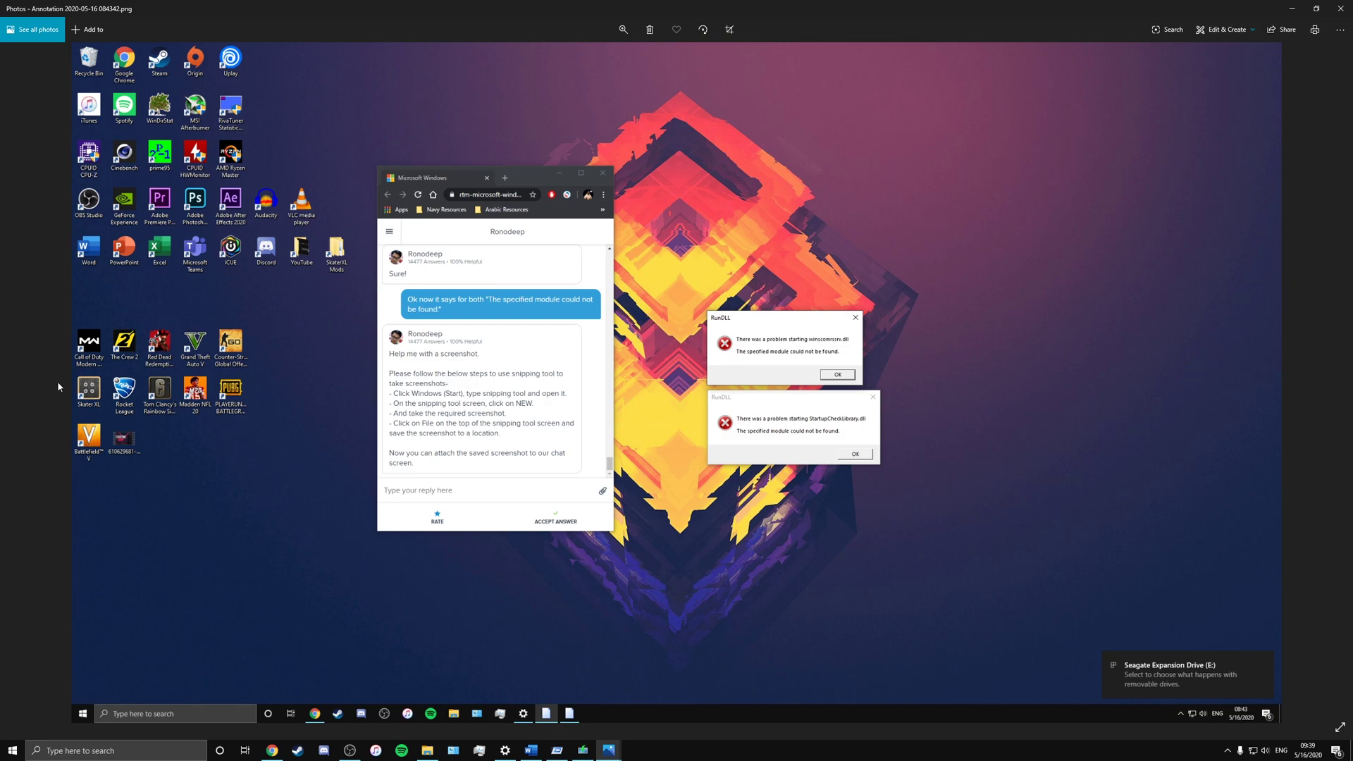
click(24, 381)
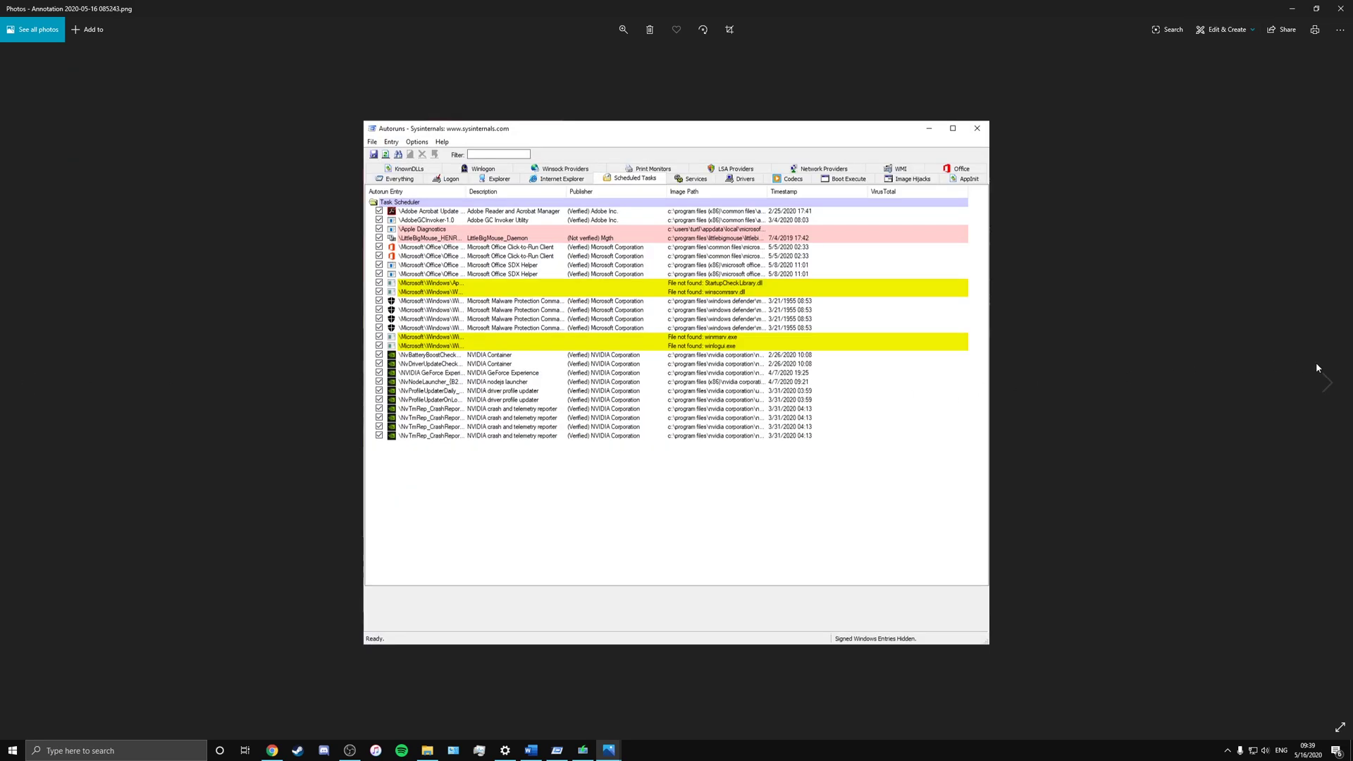
click(1319, 374)
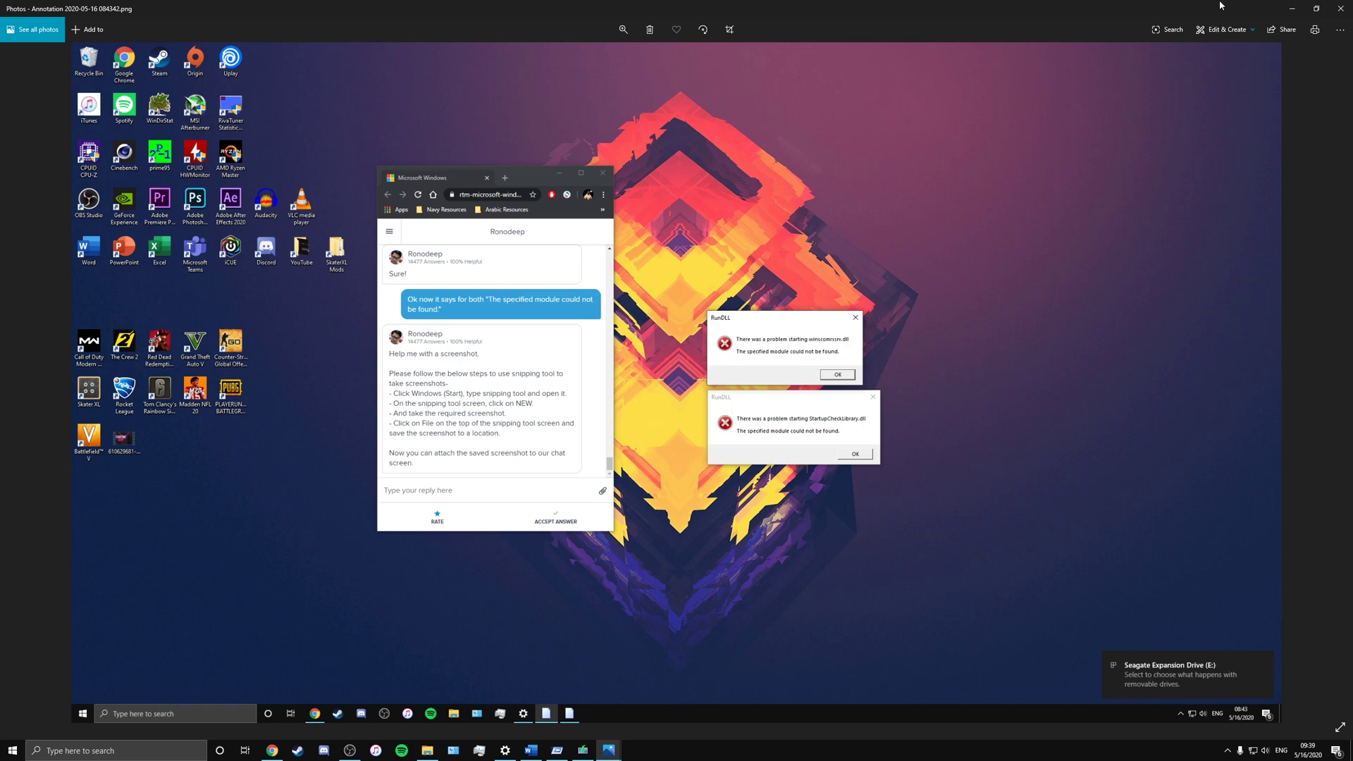
click(1291, 9)
click(703, 389)
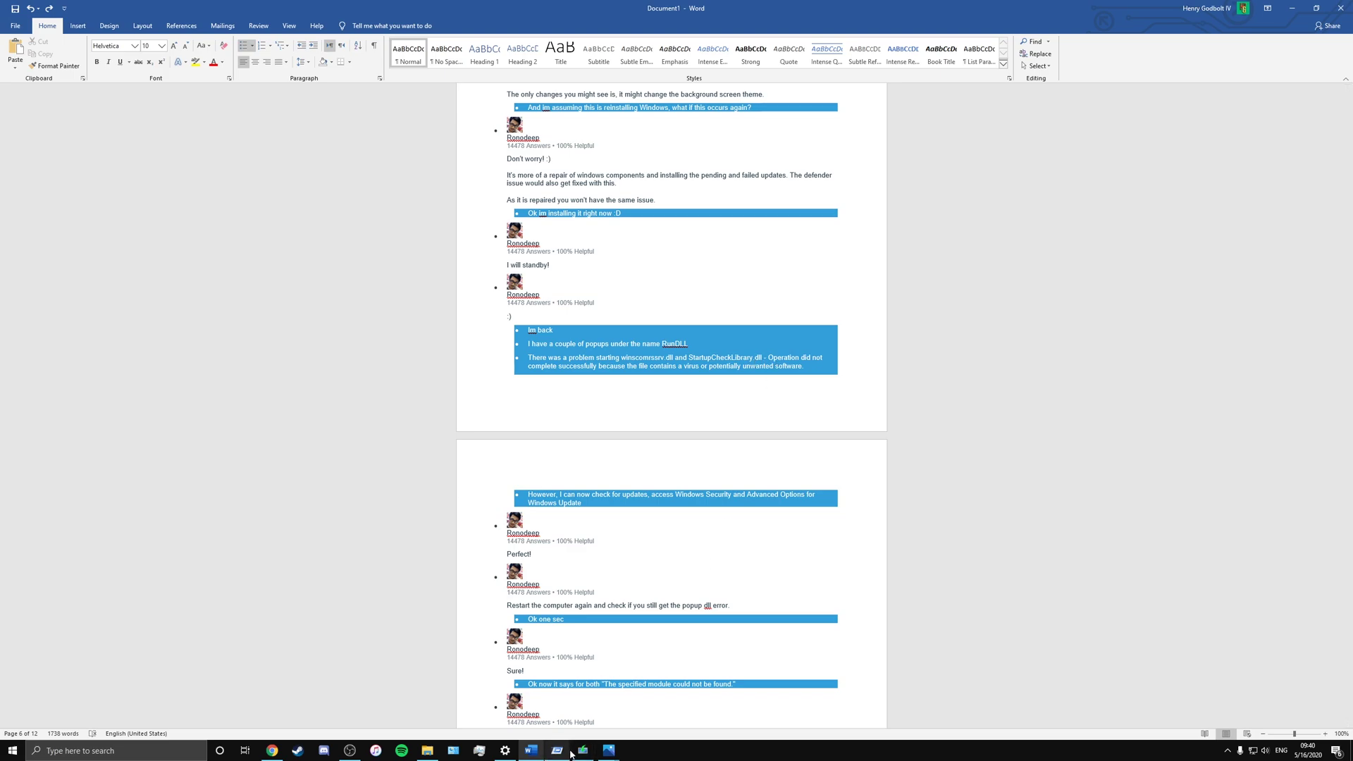
- Scroll to the 'File uploaded' note, recheck the RunDLL screenshot, then bring Autoruns forward
scroll(541, 554, down, 2)
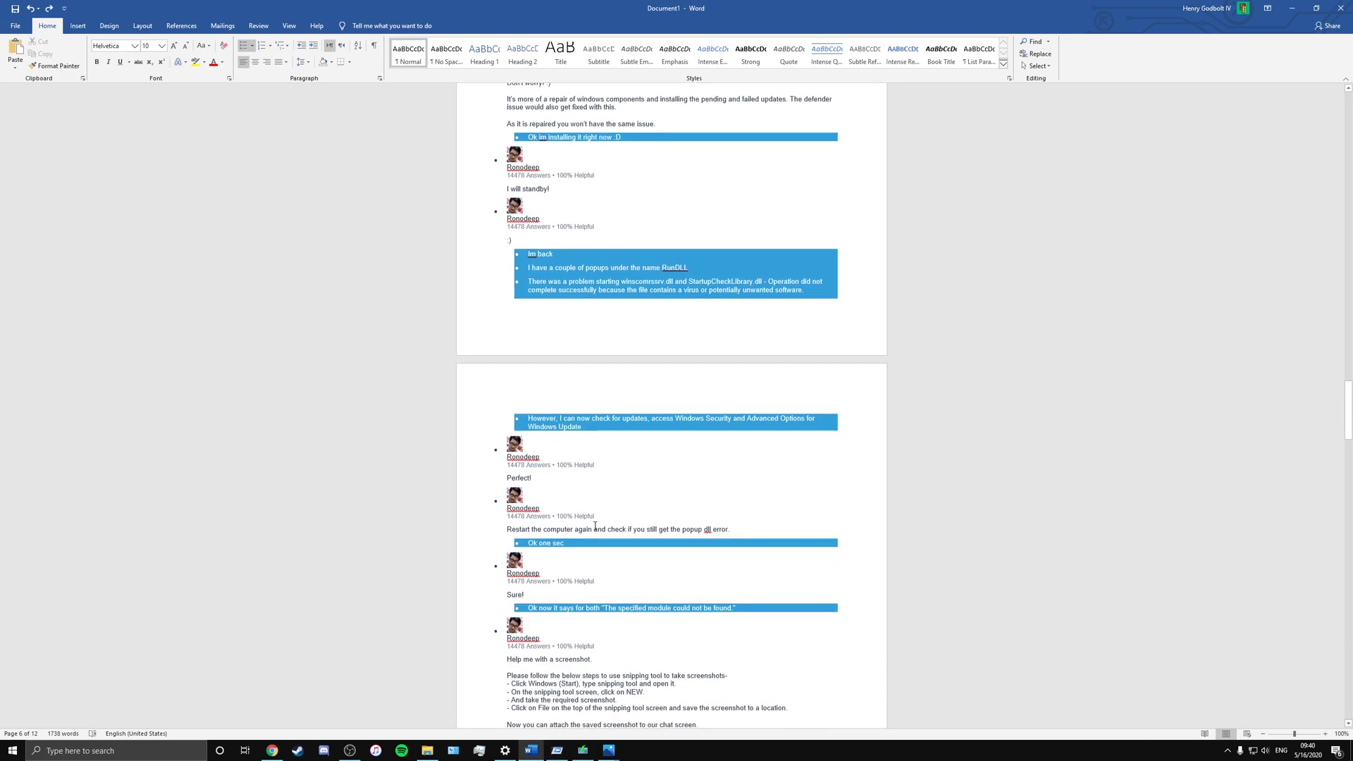
scroll(558, 529, down, 2)
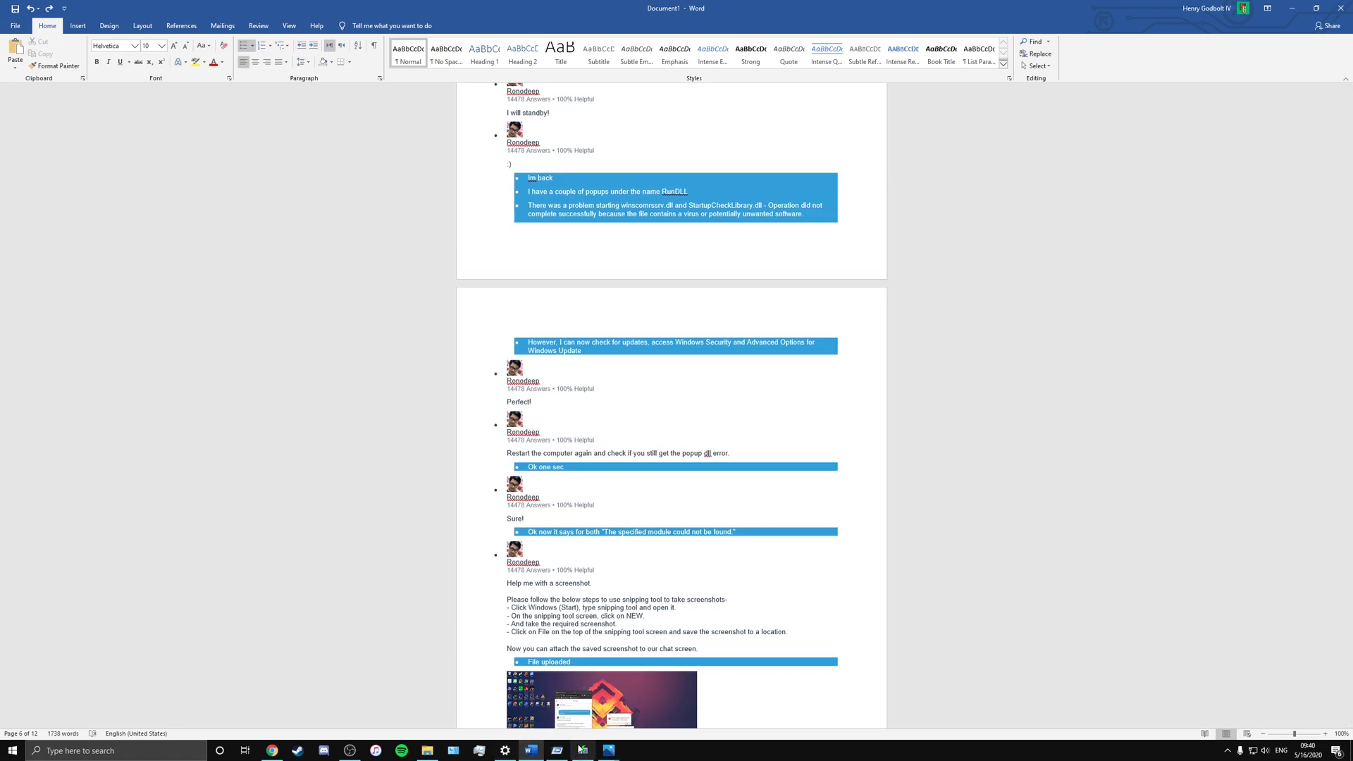
click(710, 692)
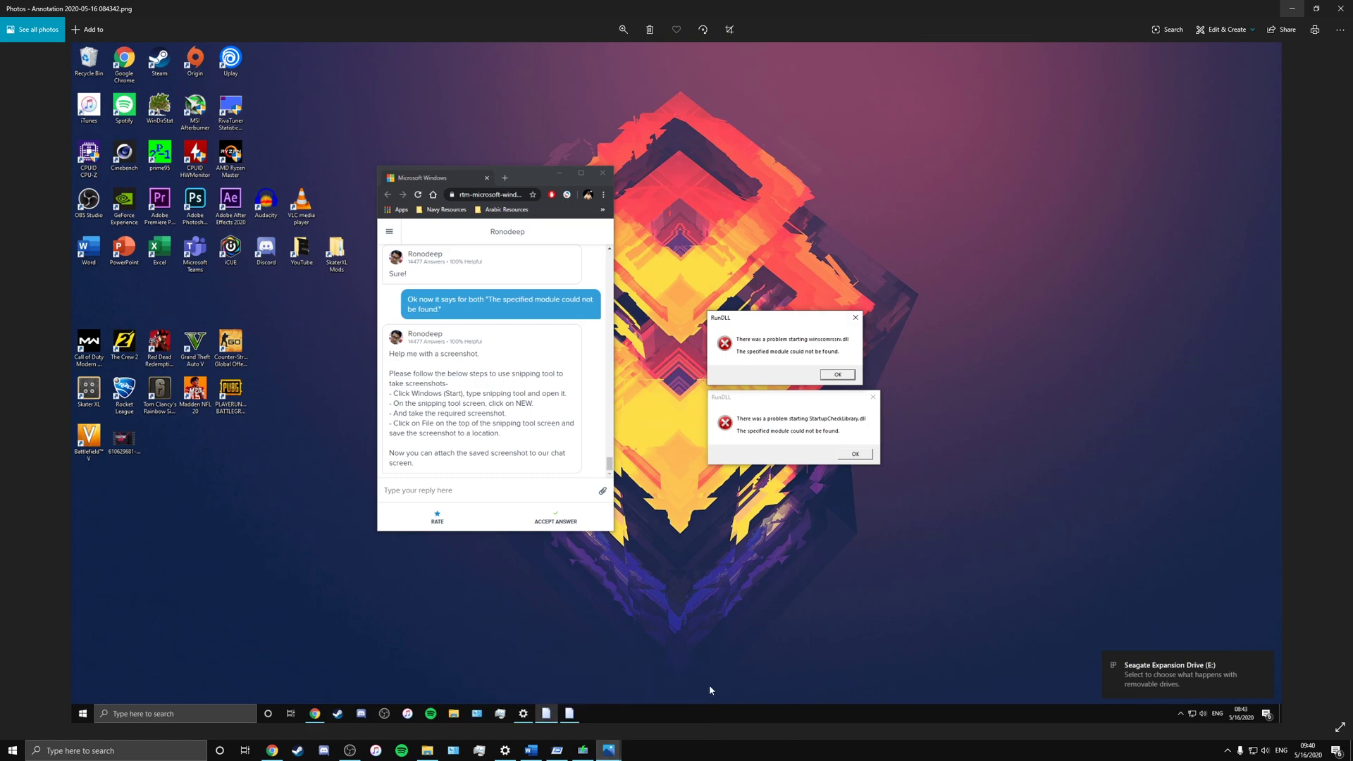
click(1284, 8)
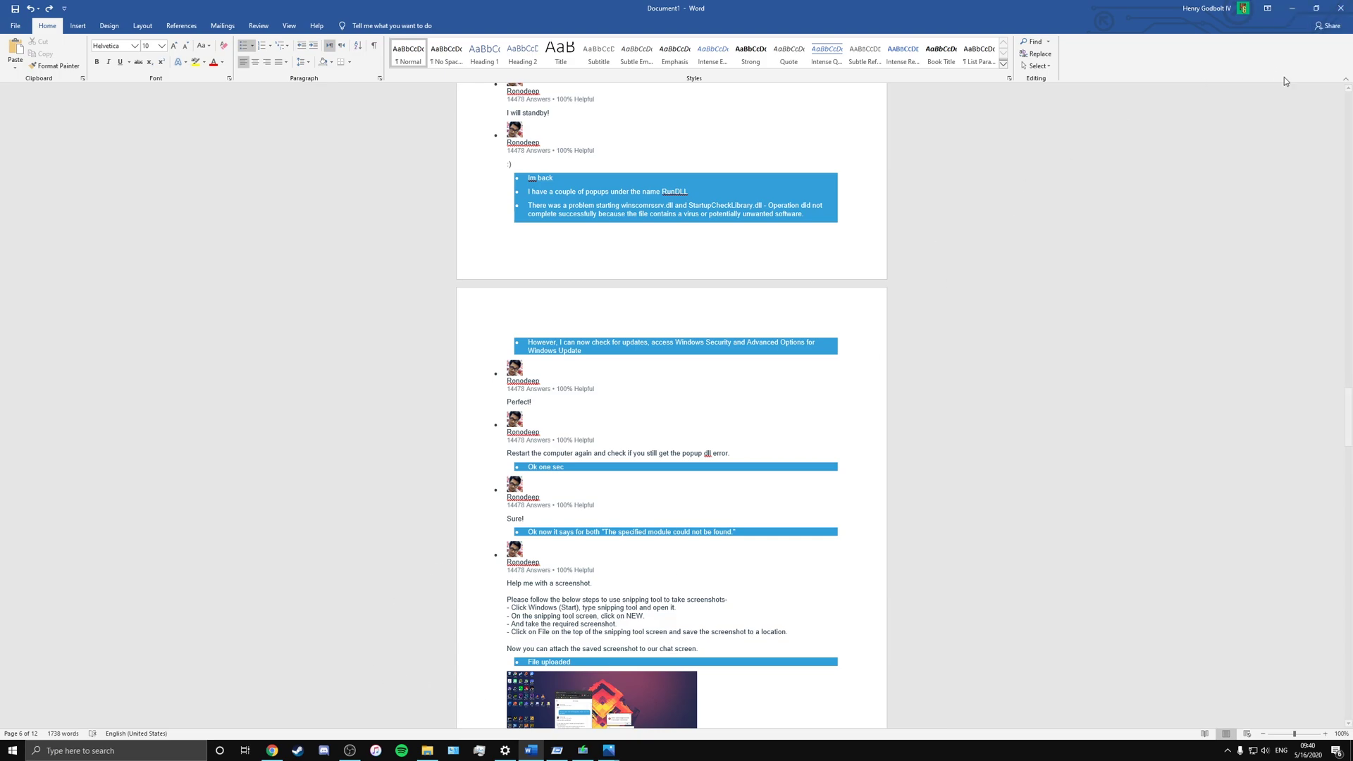
click(556, 751)
click(1292, 8)
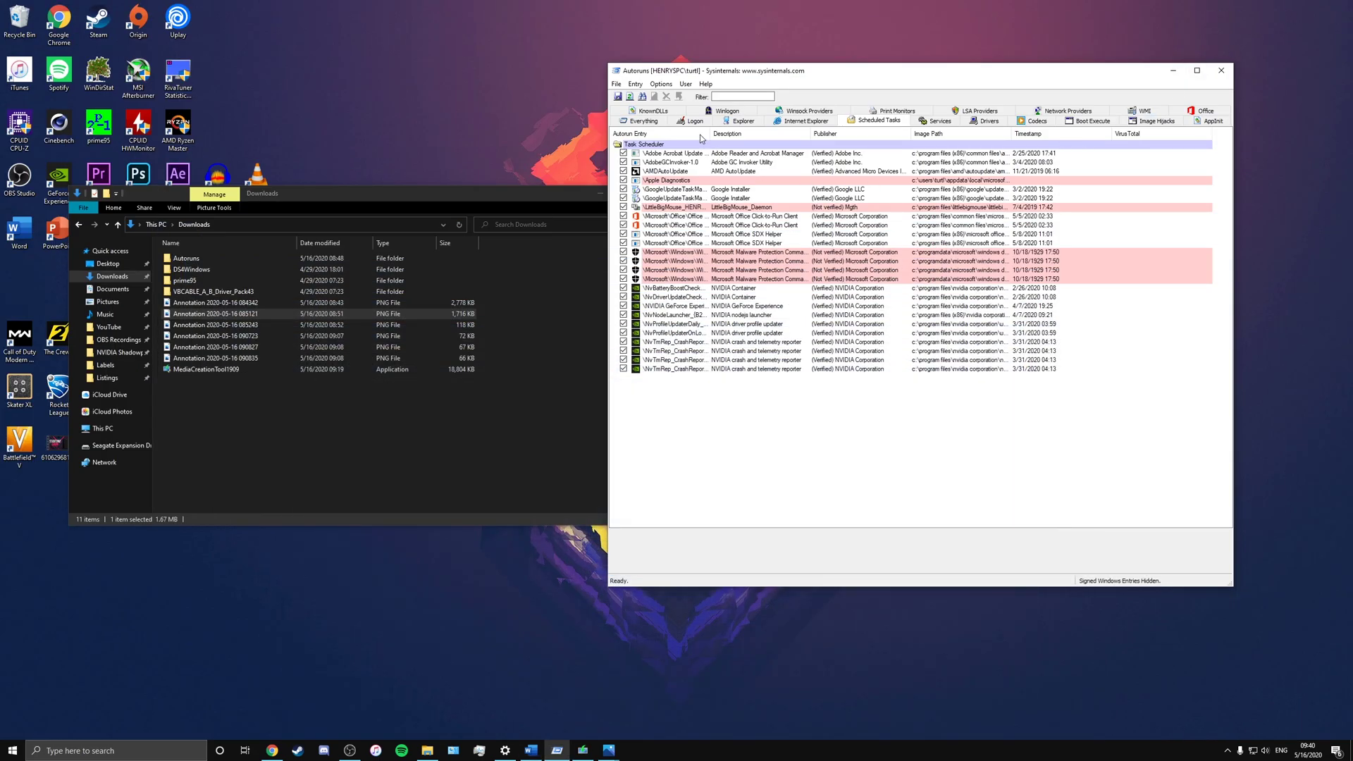
click(650, 123)
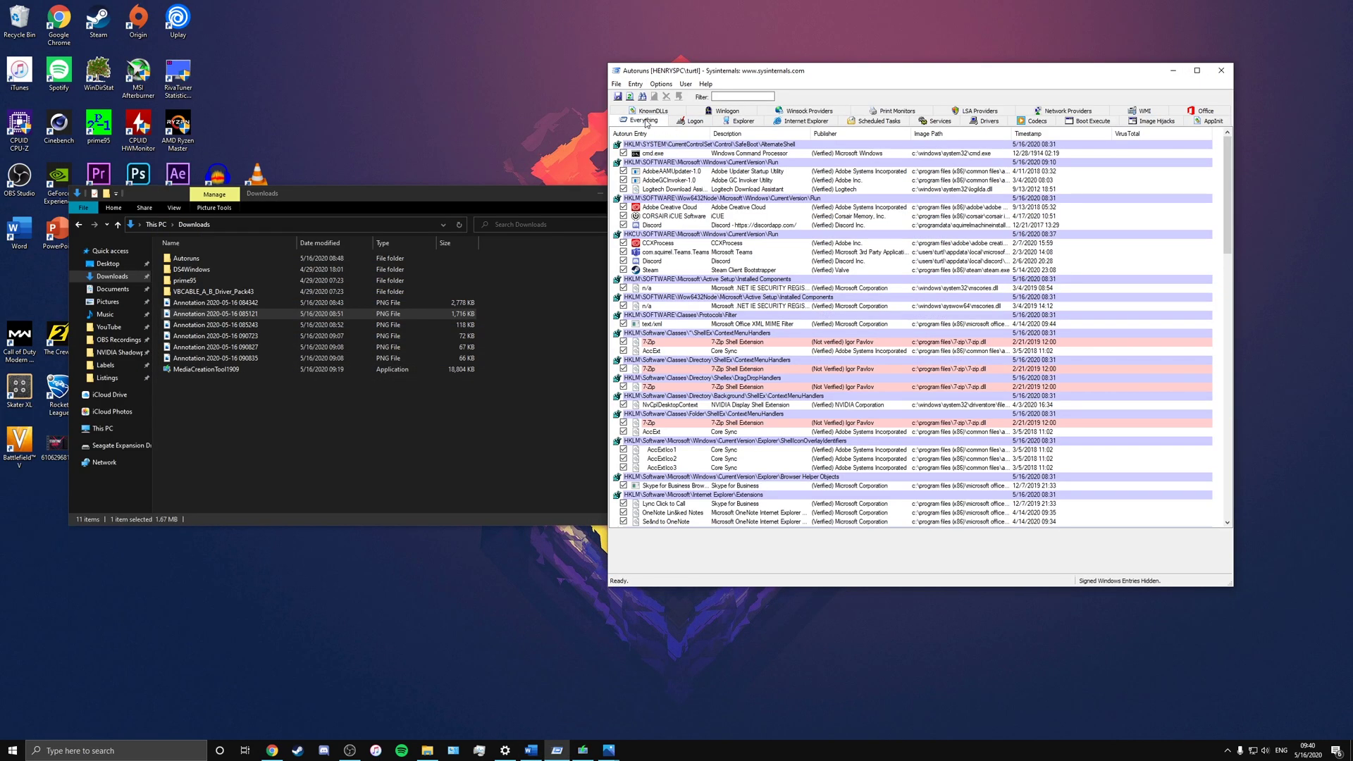
scroll(907, 317, down, 20)
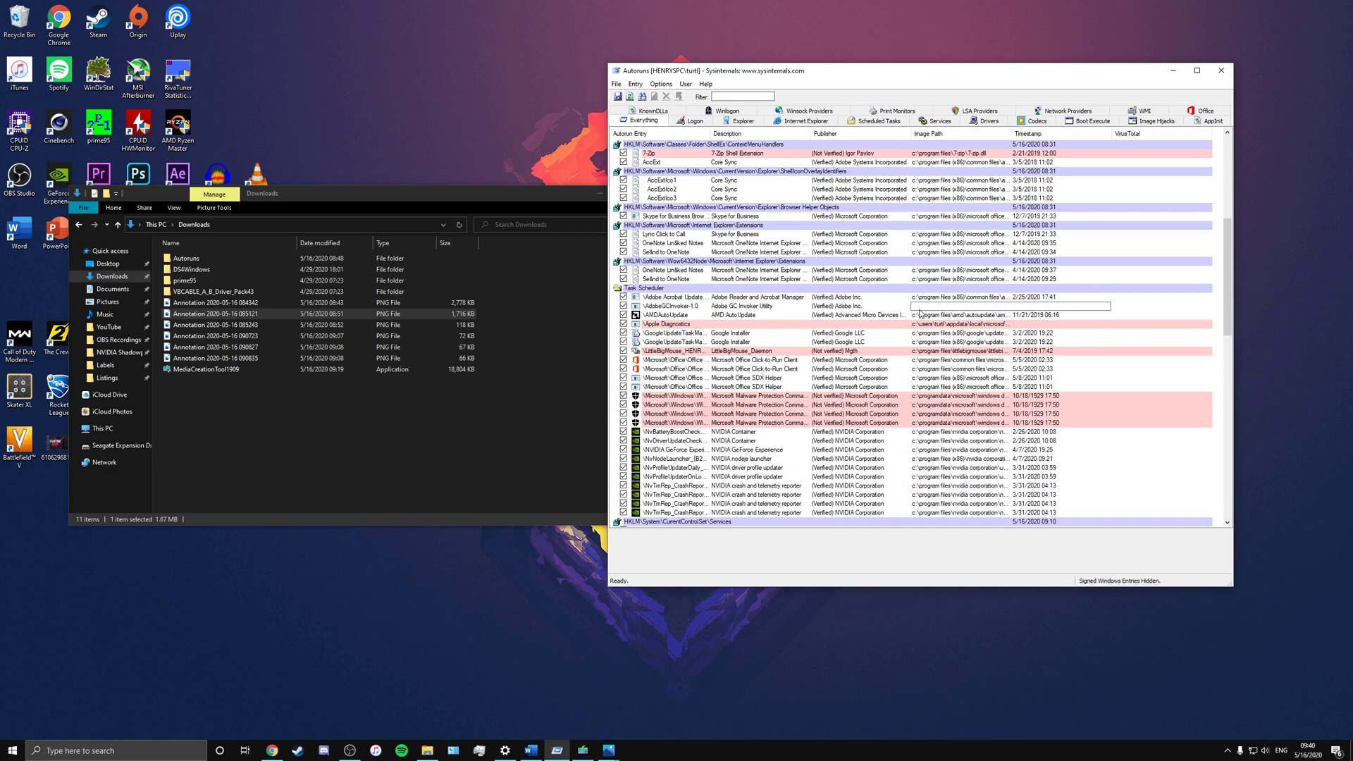
scroll(884, 402, down, 5)
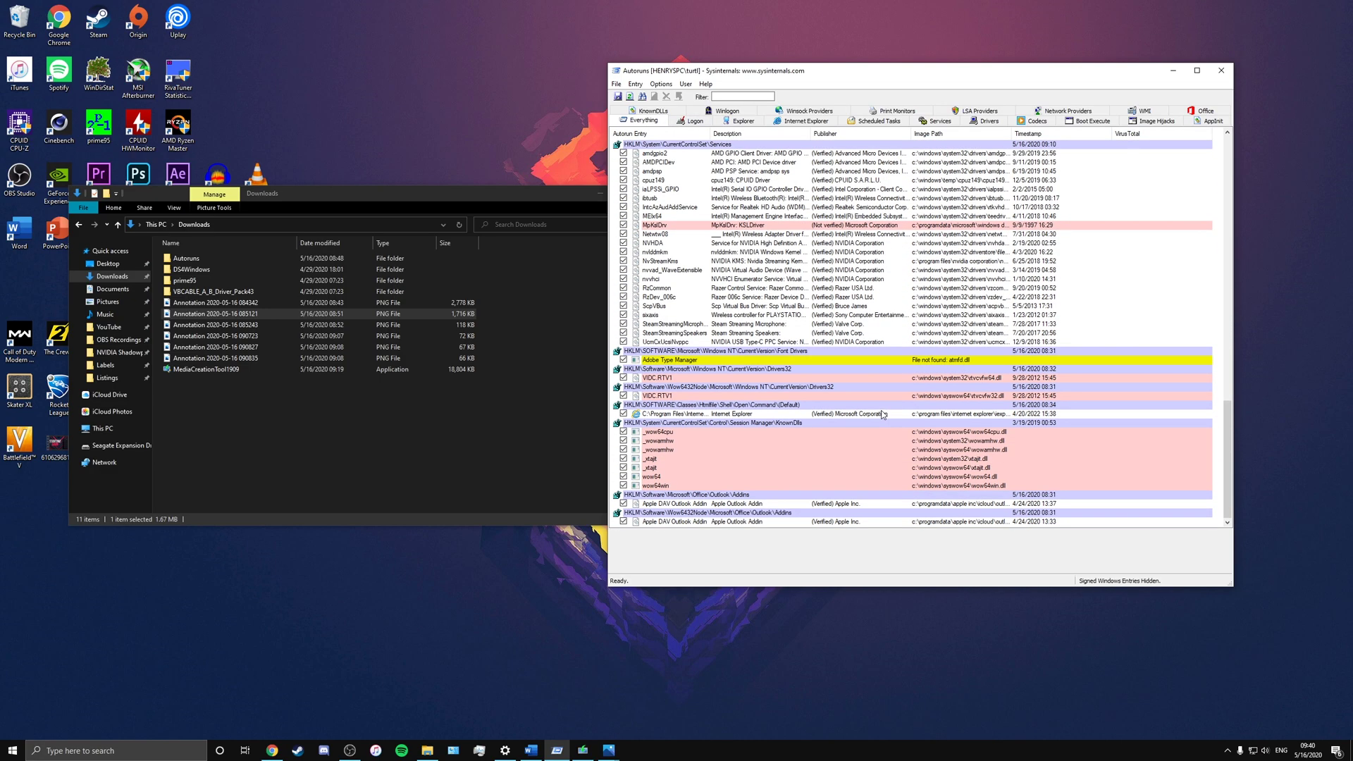
scroll(881, 409, up, 15)
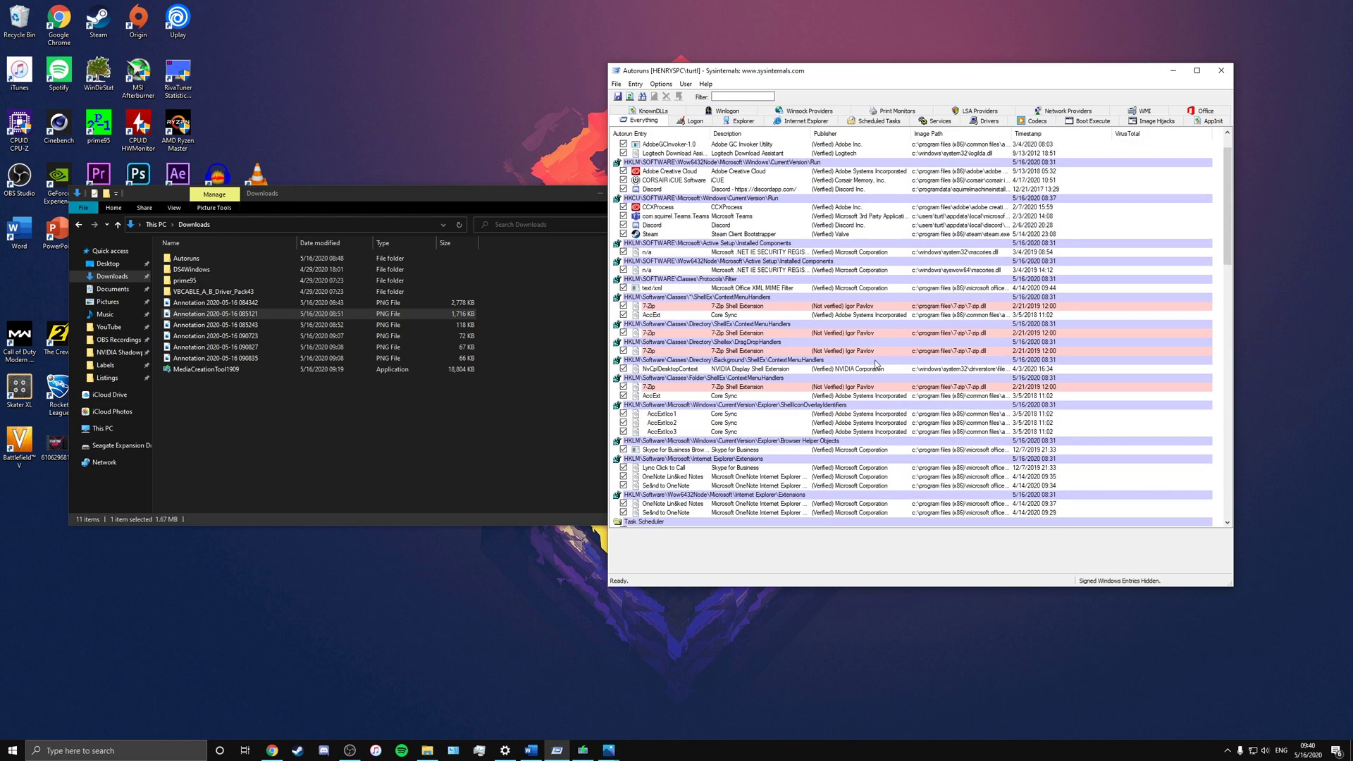
scroll(876, 363, up, 1)
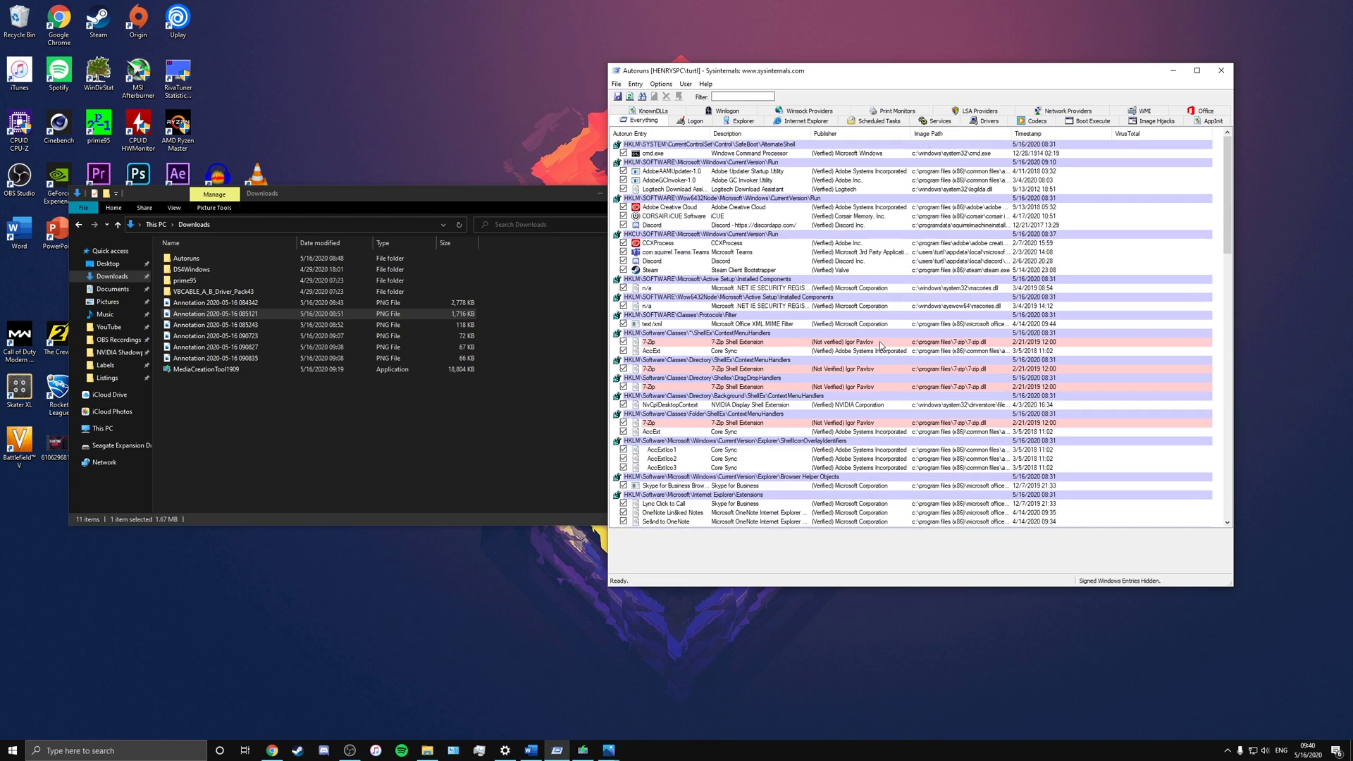
scroll(880, 345, down, 5)
scroll(870, 356, up, 5)
scroll(858, 358, down, 13)
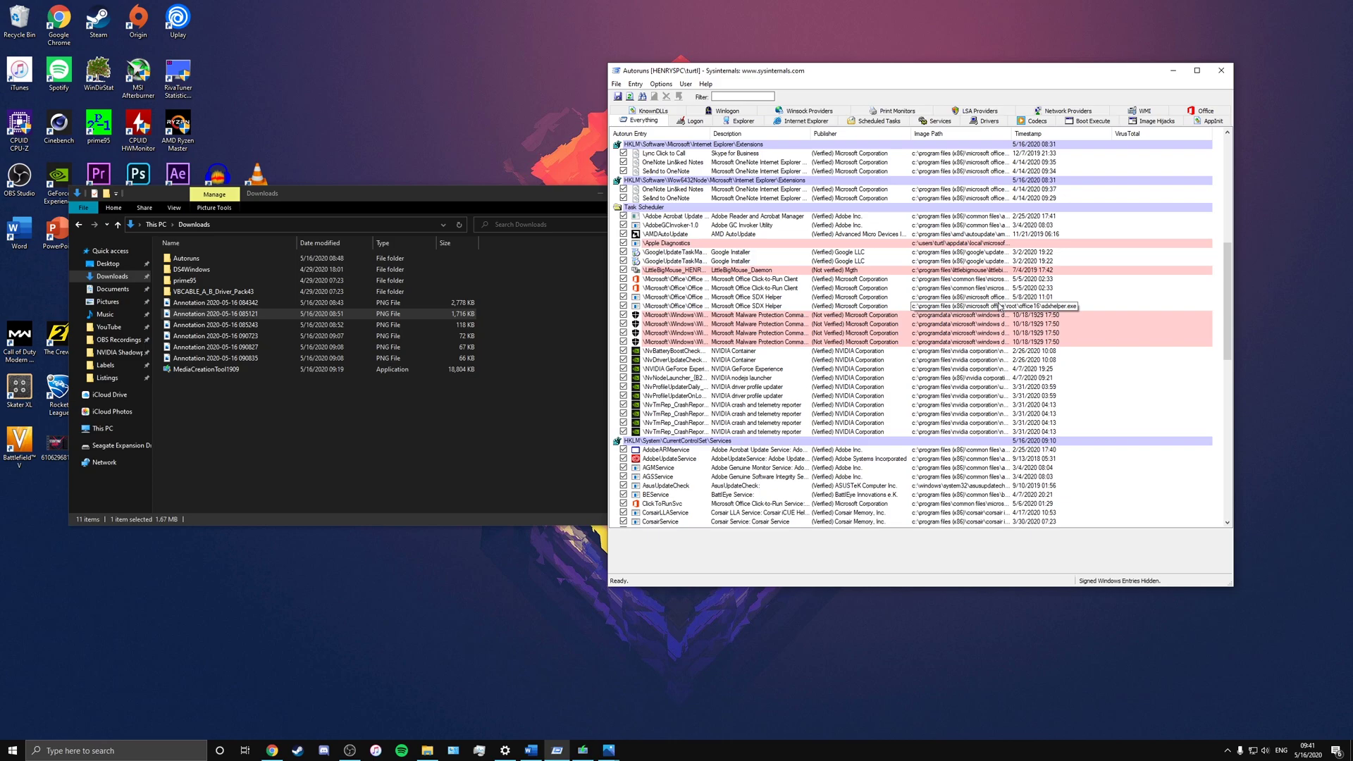
scroll(1001, 306, down, 13)
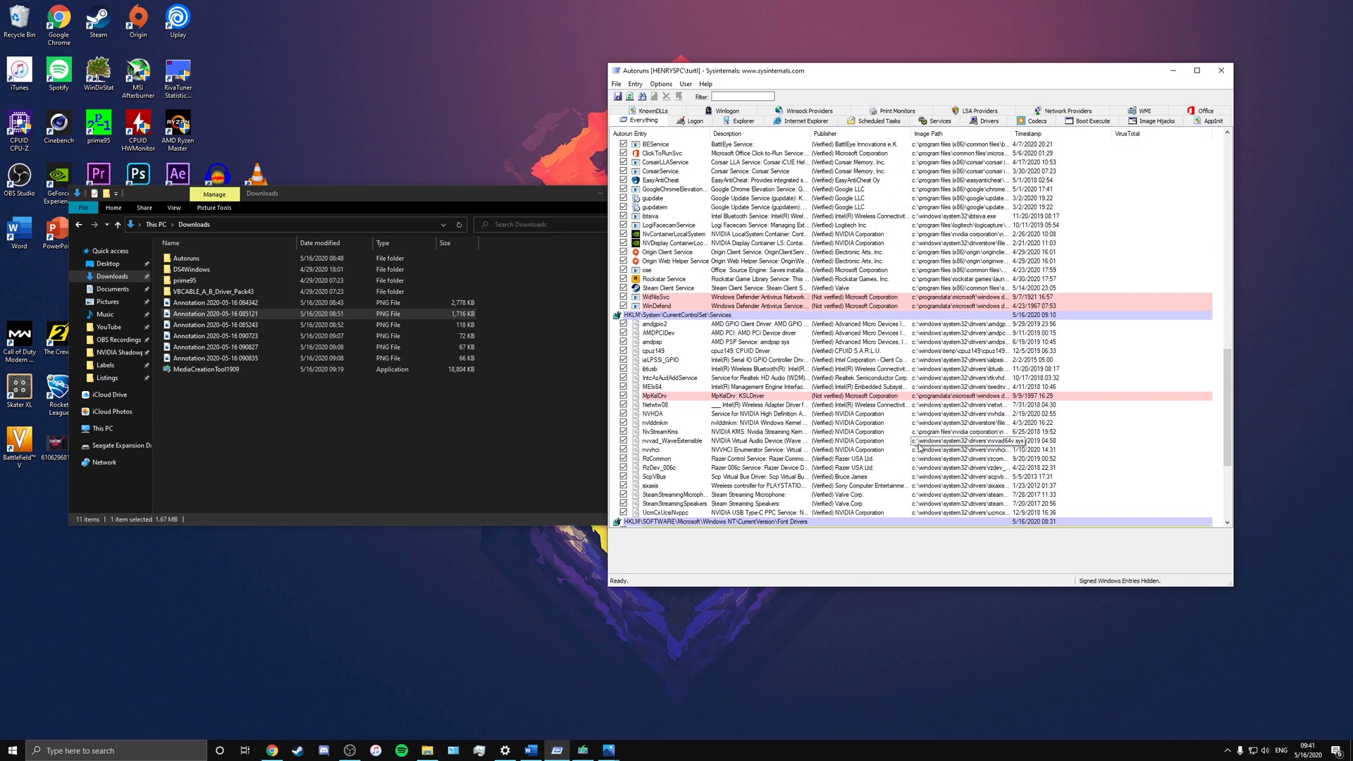
scroll(918, 446, up, 20)
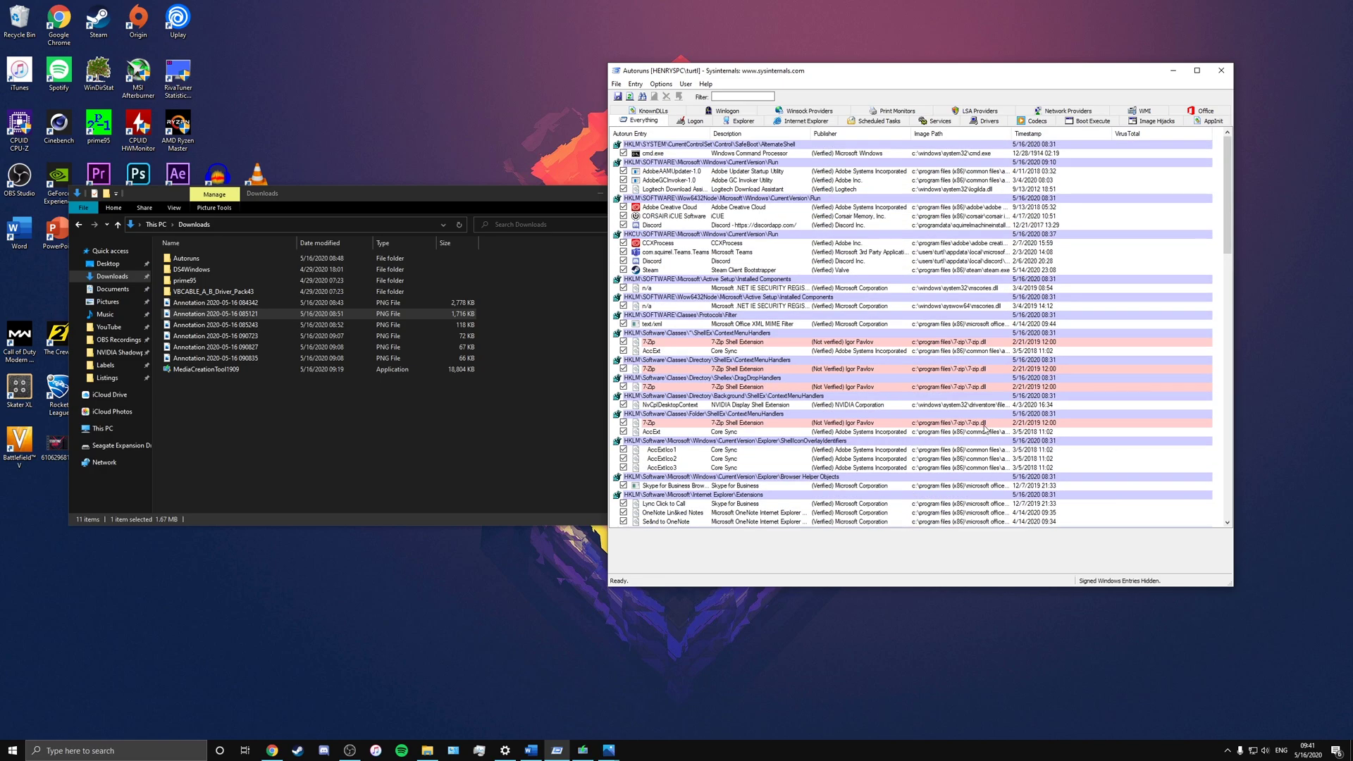
- Bring up the Downloads folder and open the Protection history screenshot in Photos
click(428, 751)
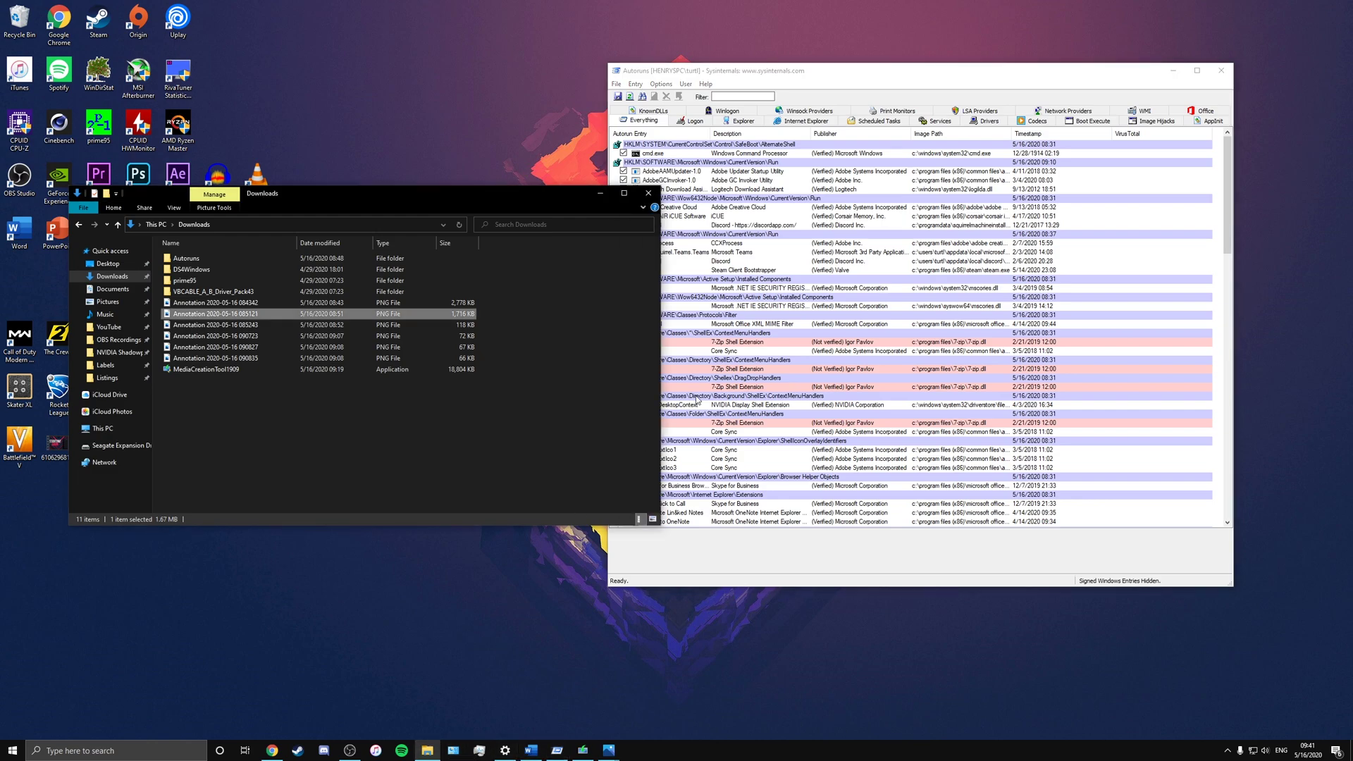
click(609, 750)
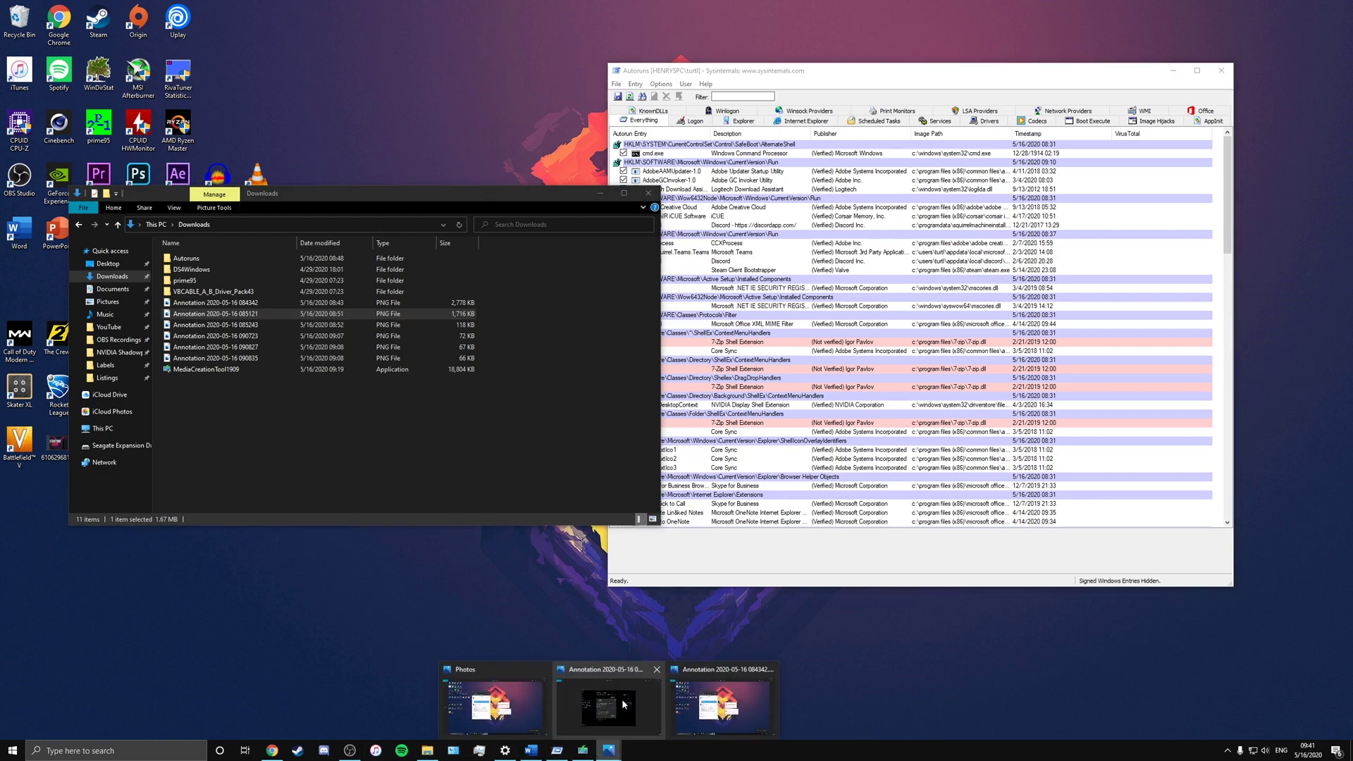
click(623, 704)
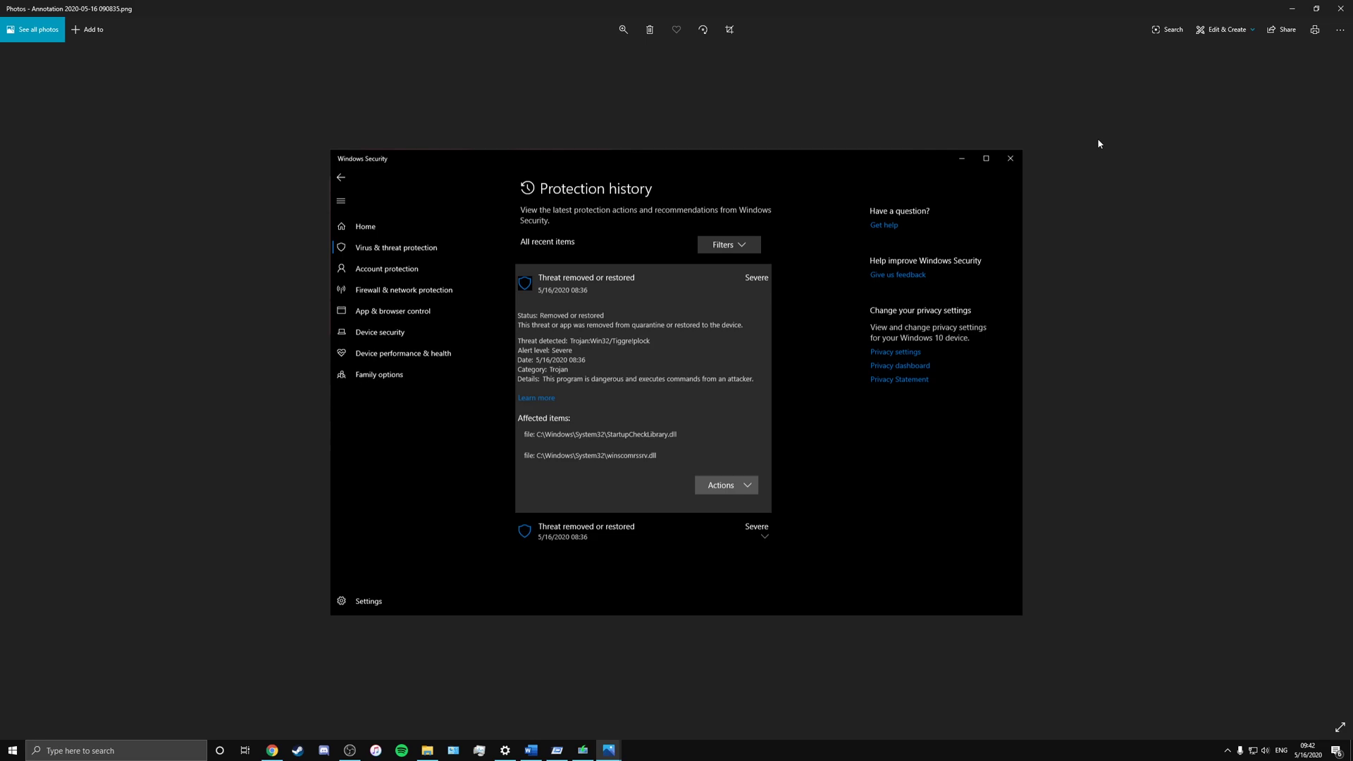
- Put away the screenshot and the Downloads folder, leaving Autoruns alone on the desktop
click(1292, 8)
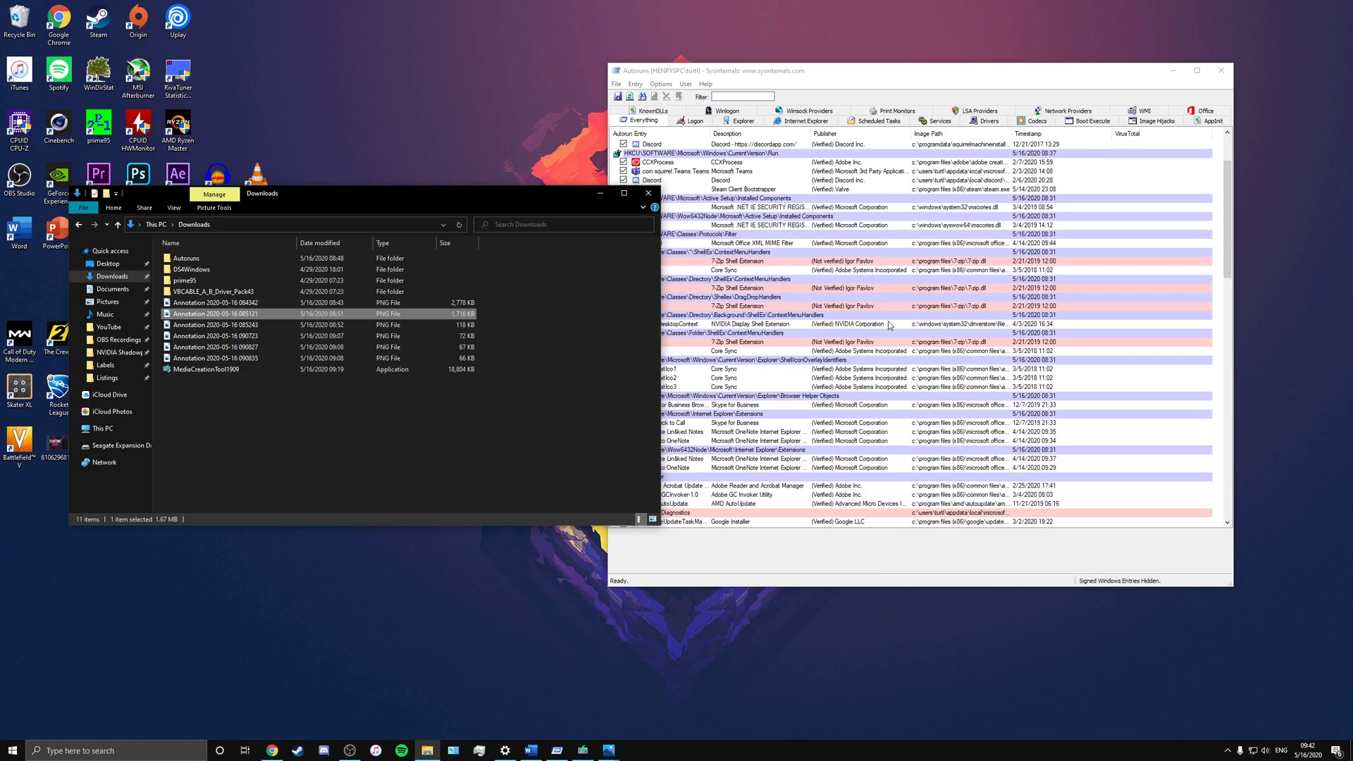
scroll(890, 325, up, 3)
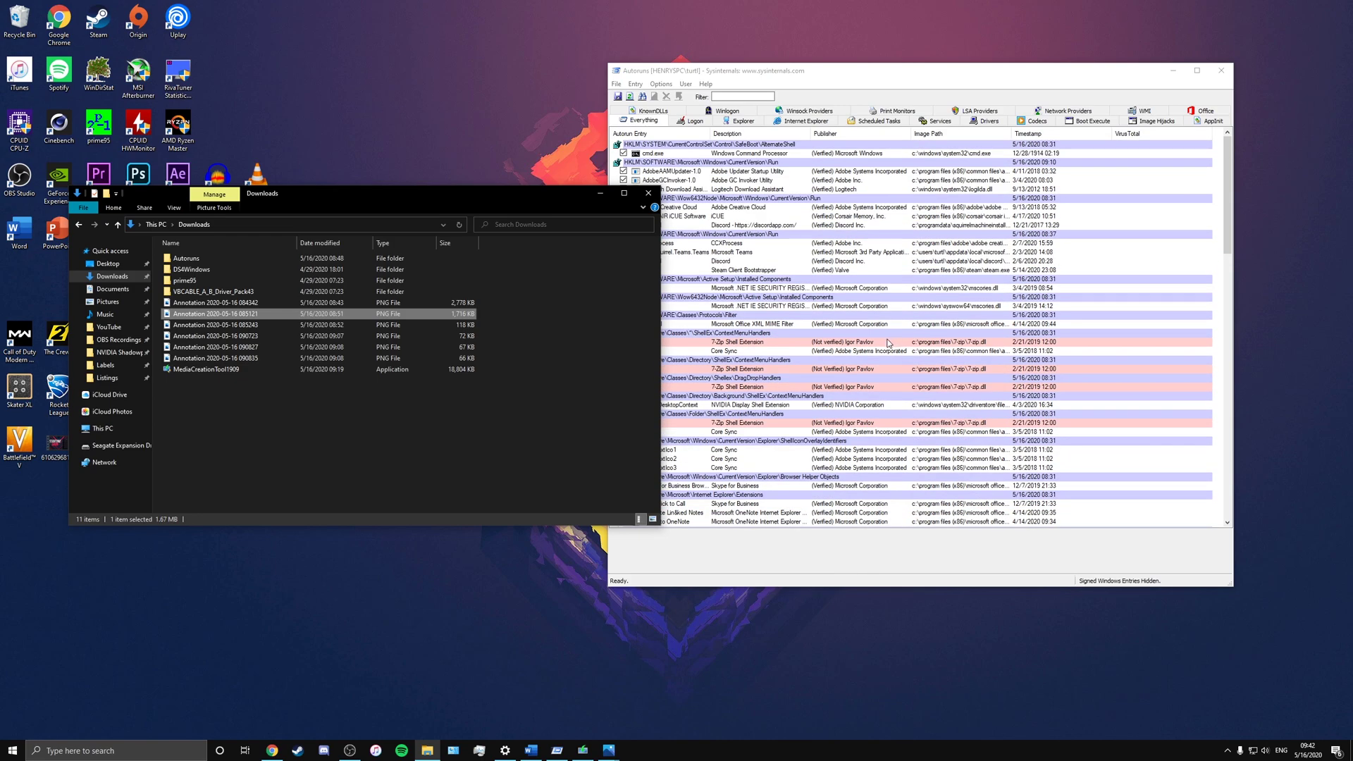
click(599, 192)
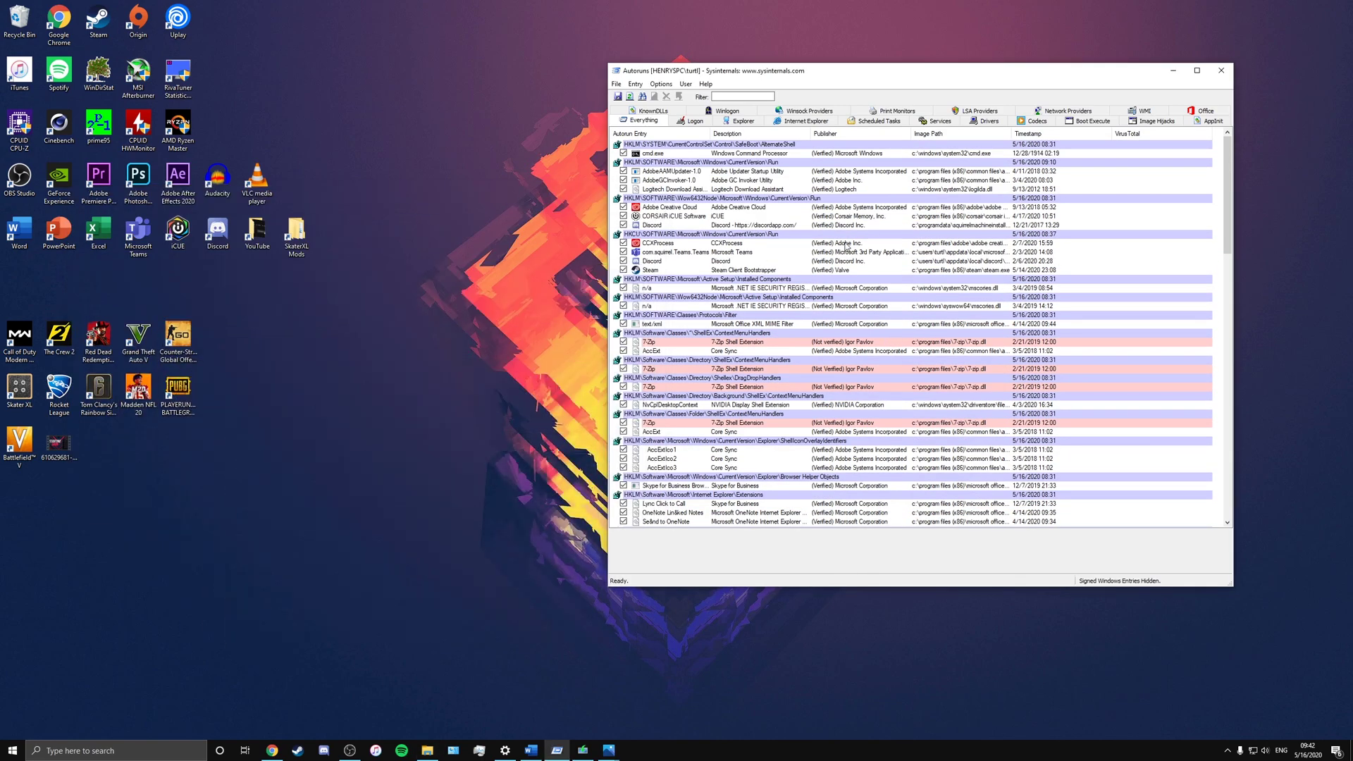
- Check the 7-Zip entry's actions and Autoruns' scheduled tasks, then minimise Autoruns to an empty desktop
right_click(749, 344)
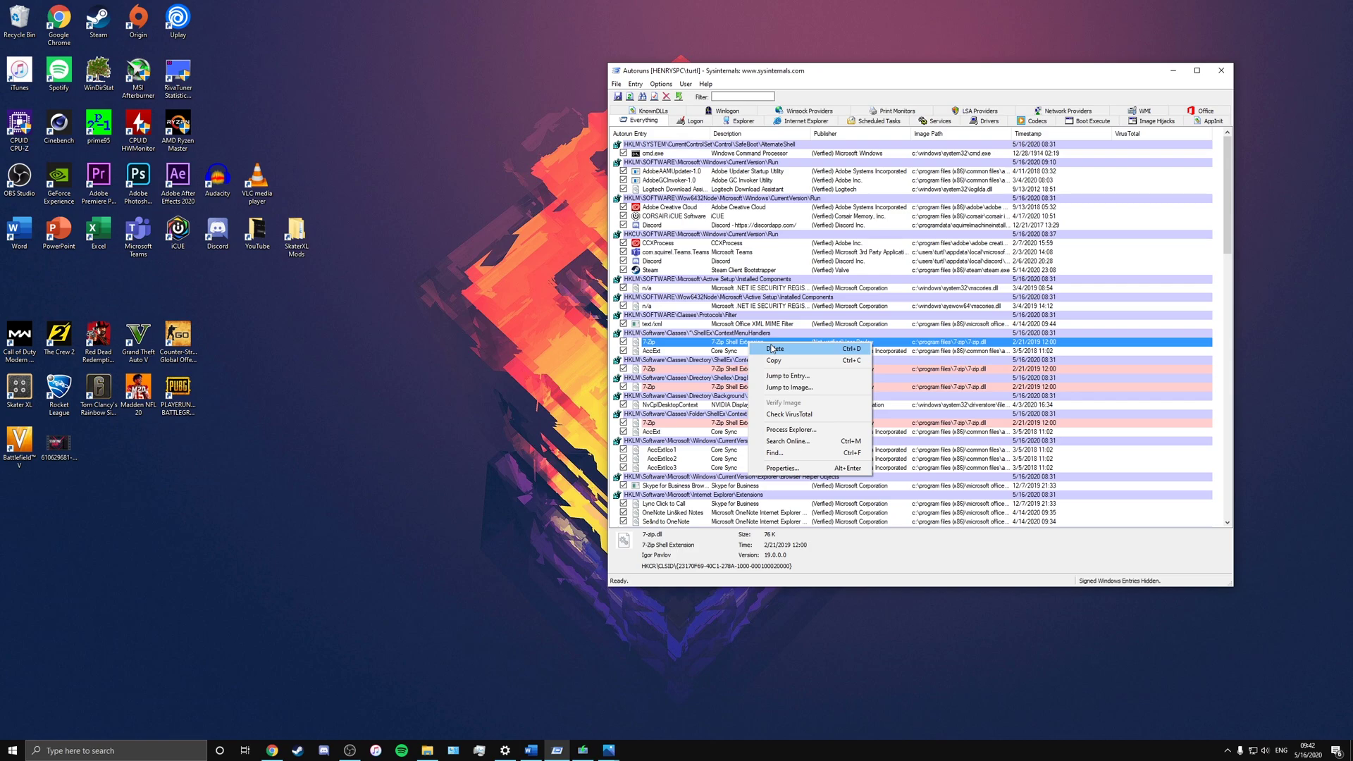
click(874, 121)
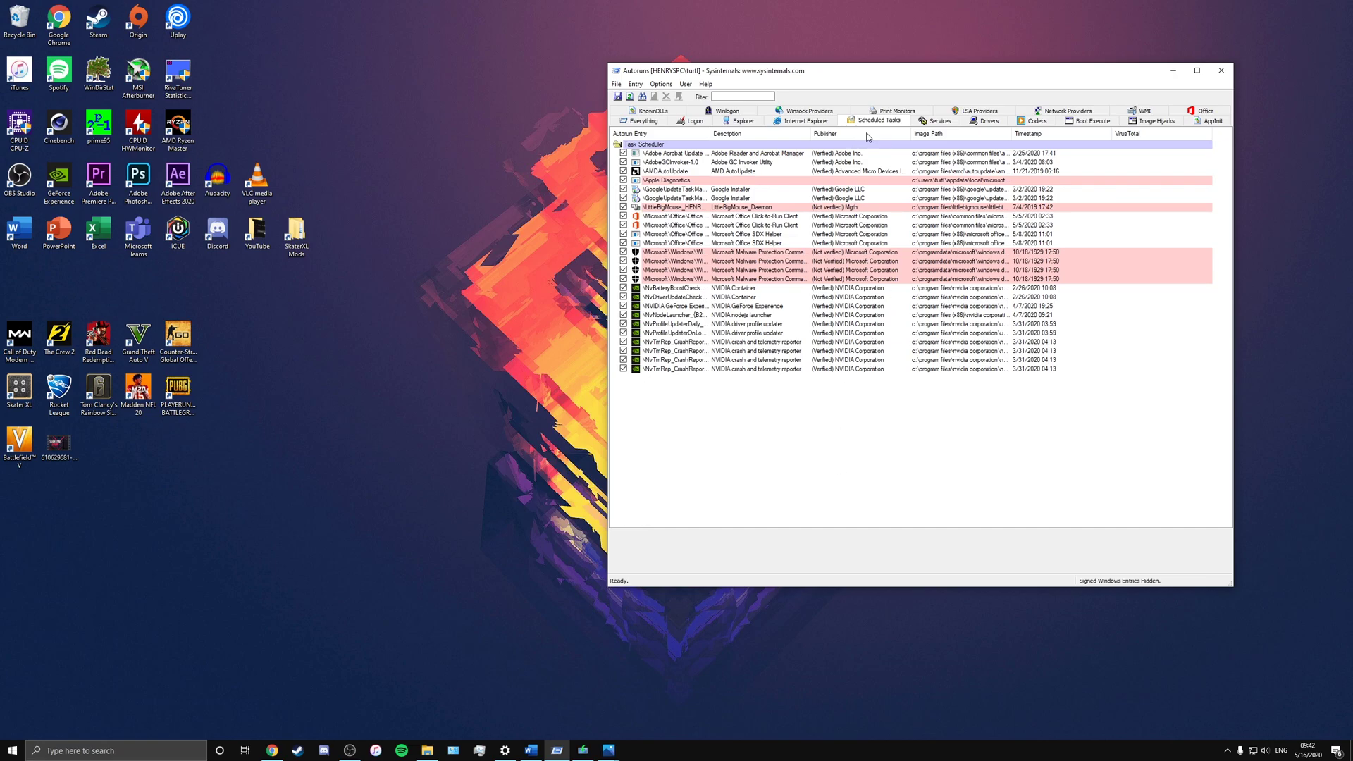
click(642, 121)
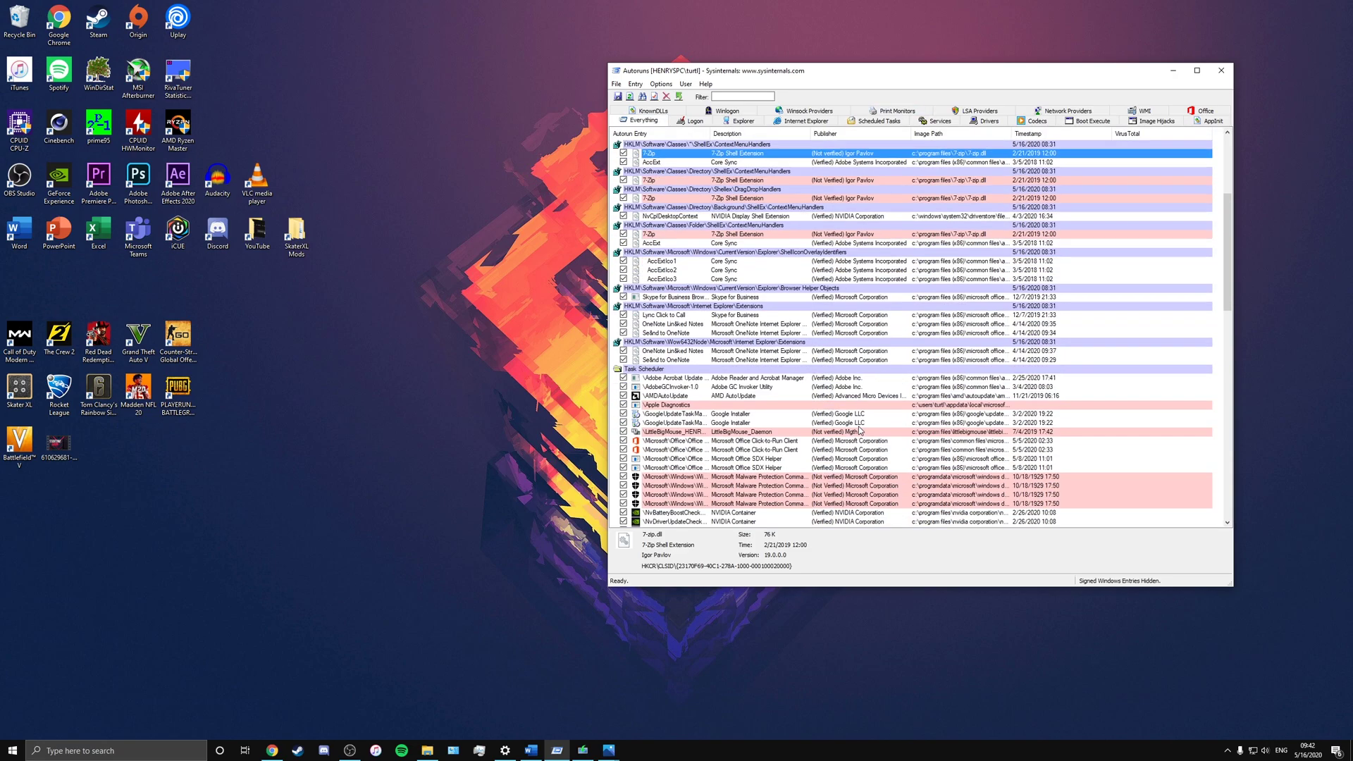
click(873, 121)
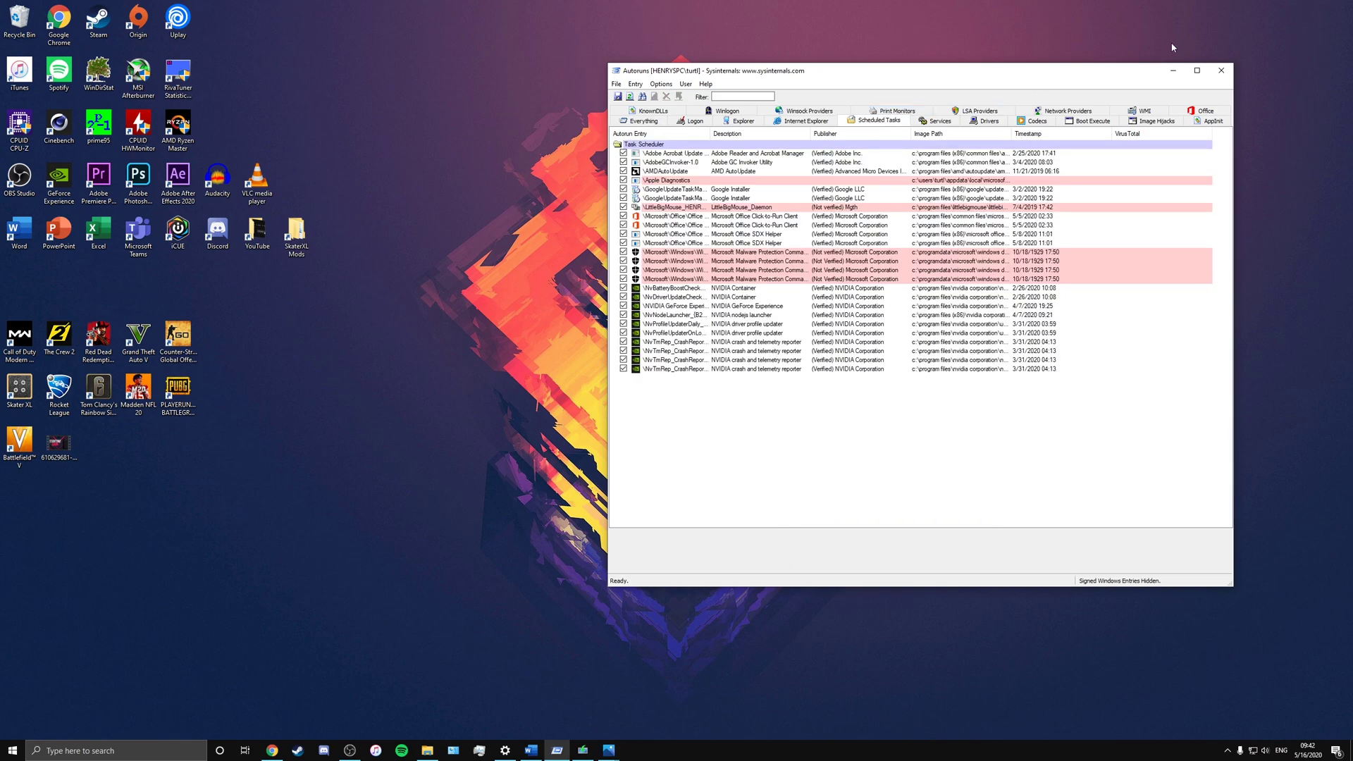
click(1173, 70)
mouse_move(609, 749)
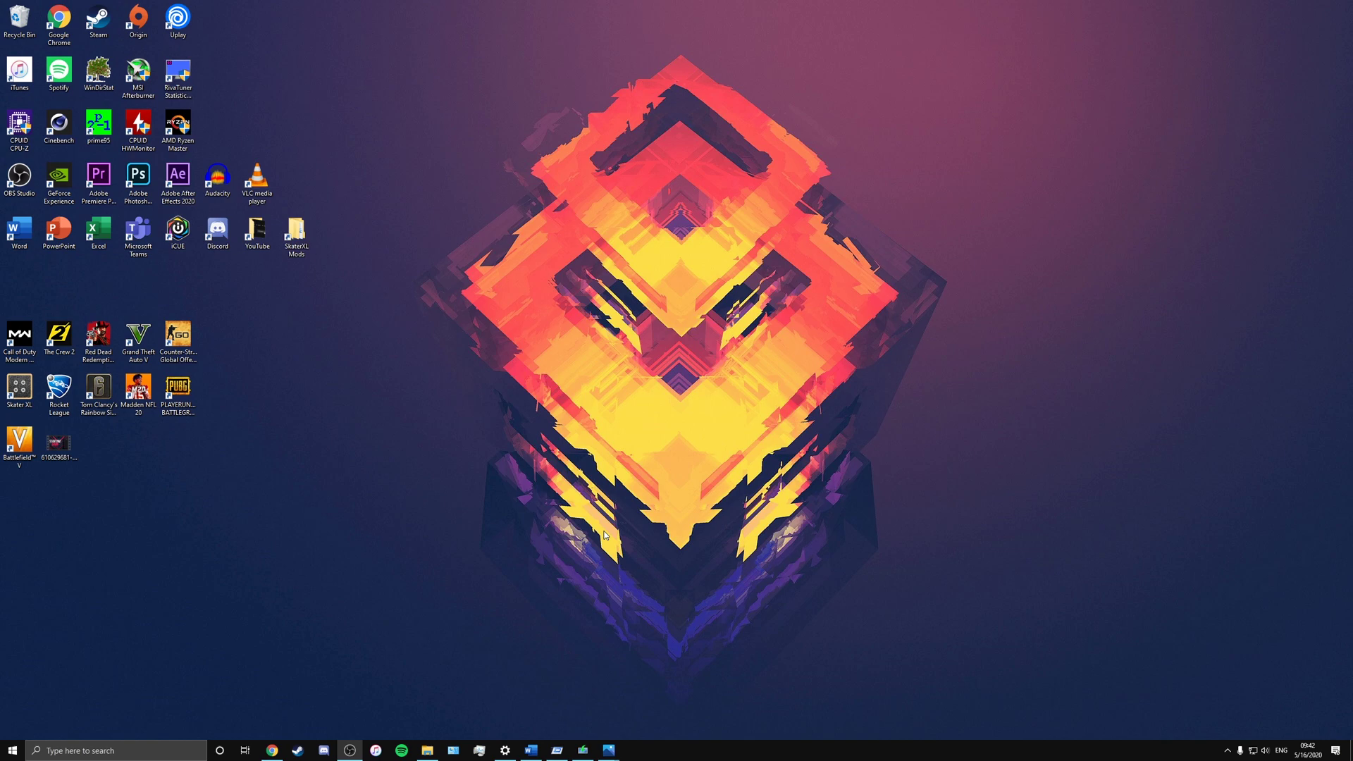
click(505, 749)
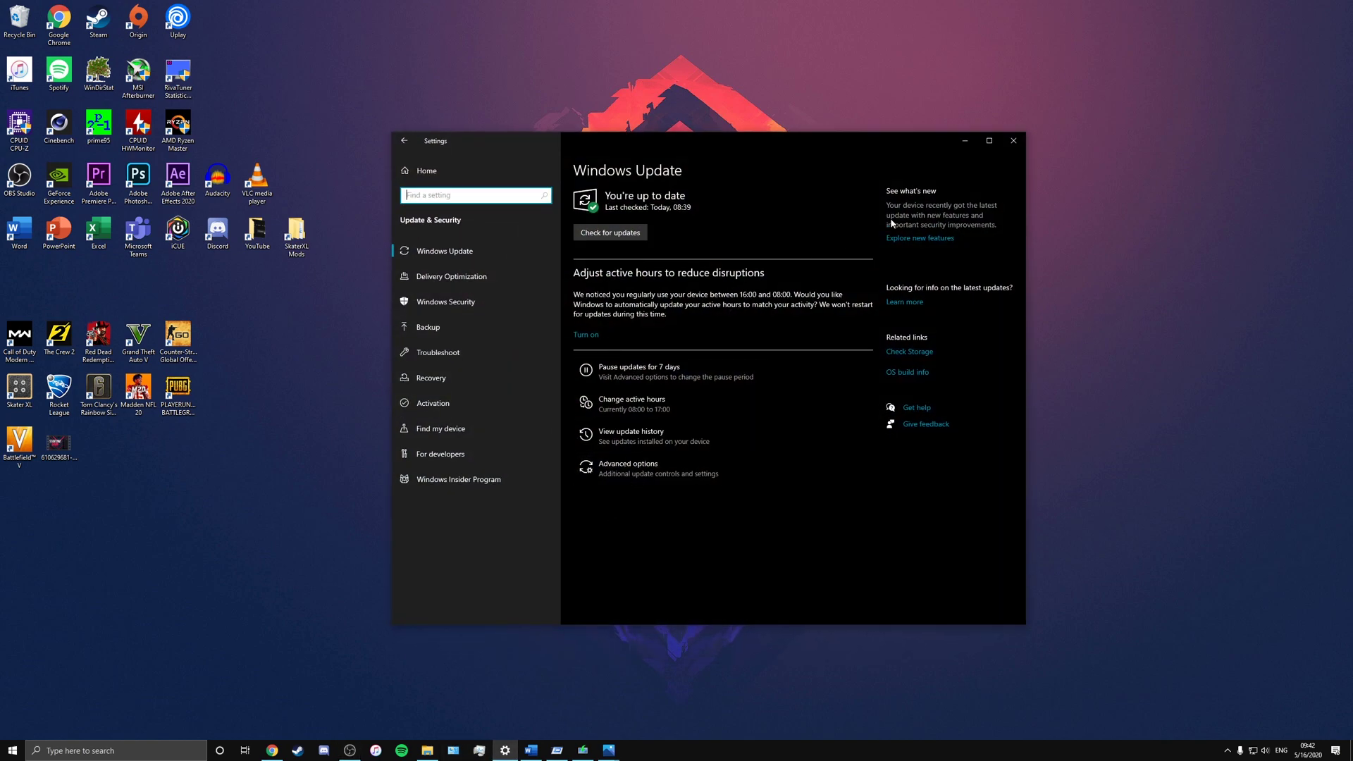
click(964, 141)
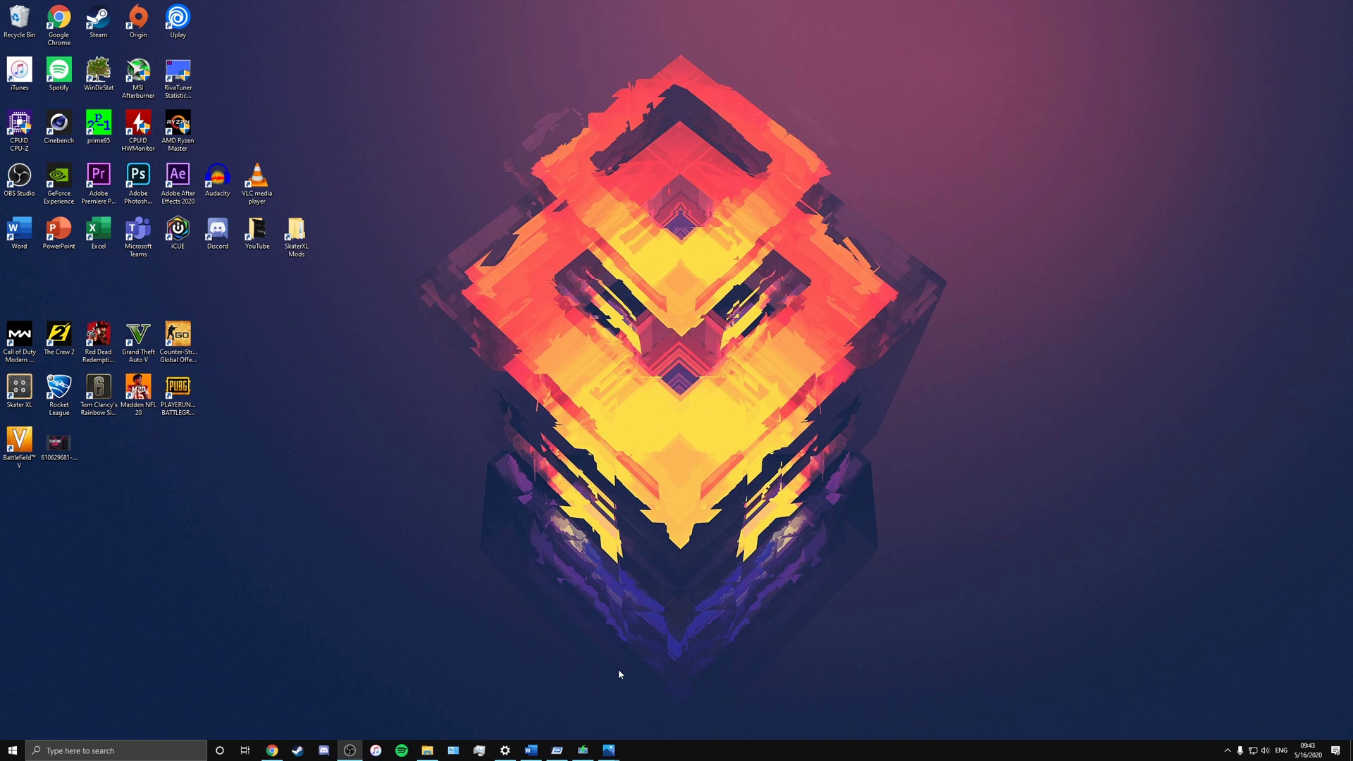
click(272, 750)
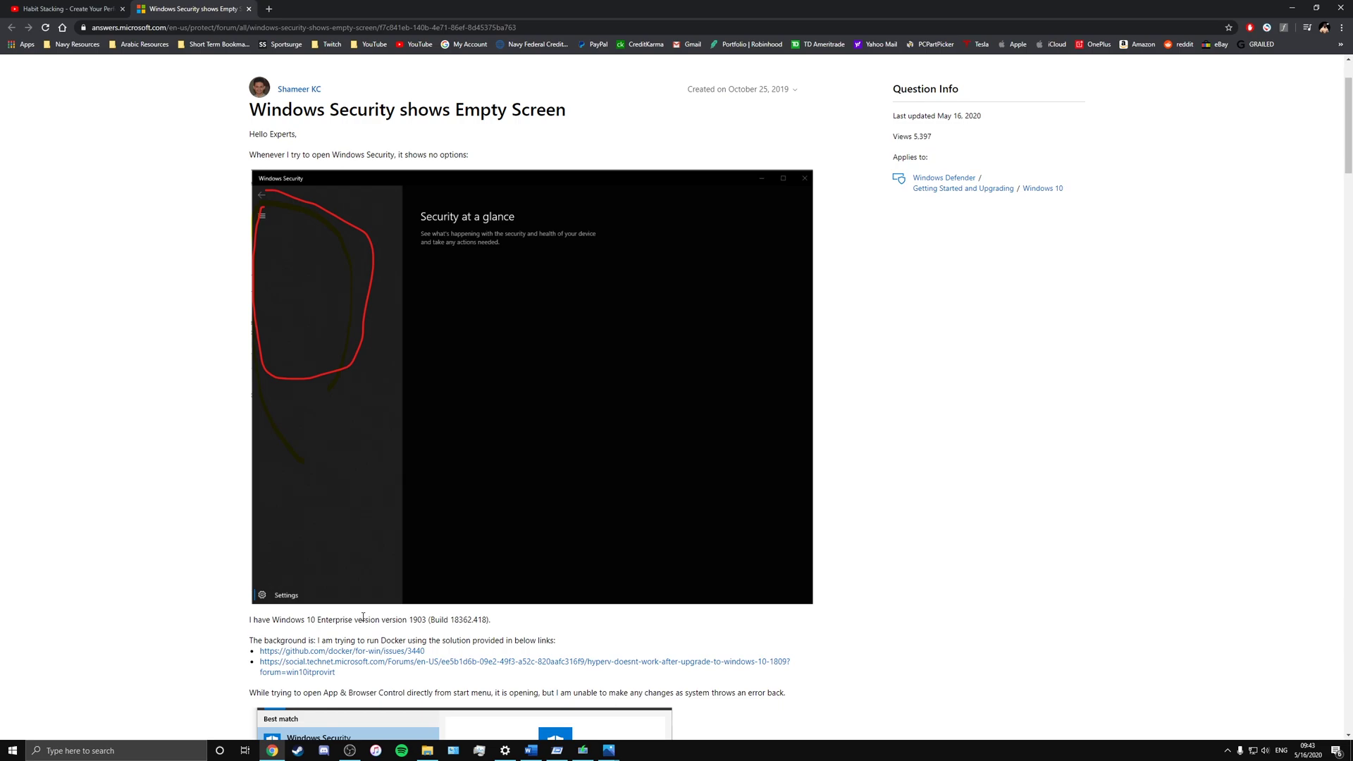
click(505, 750)
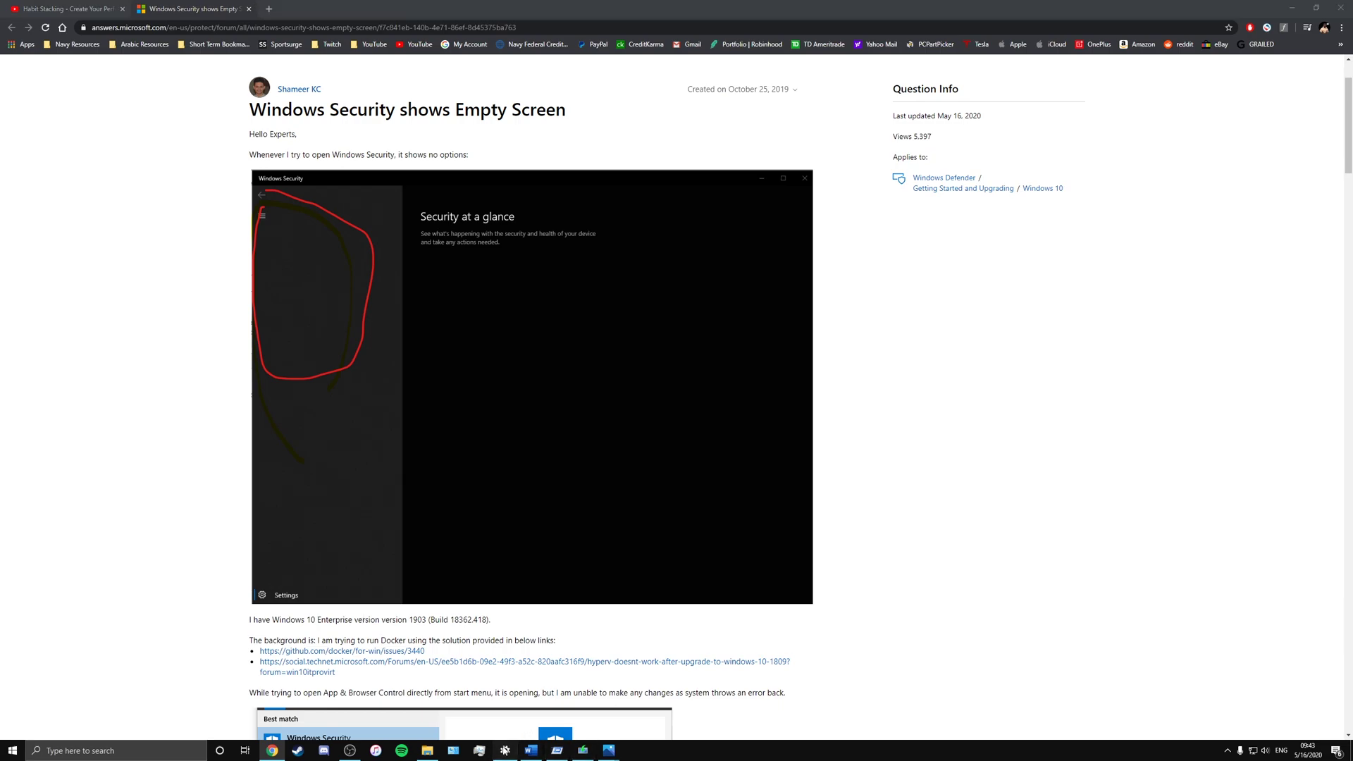
click(641, 467)
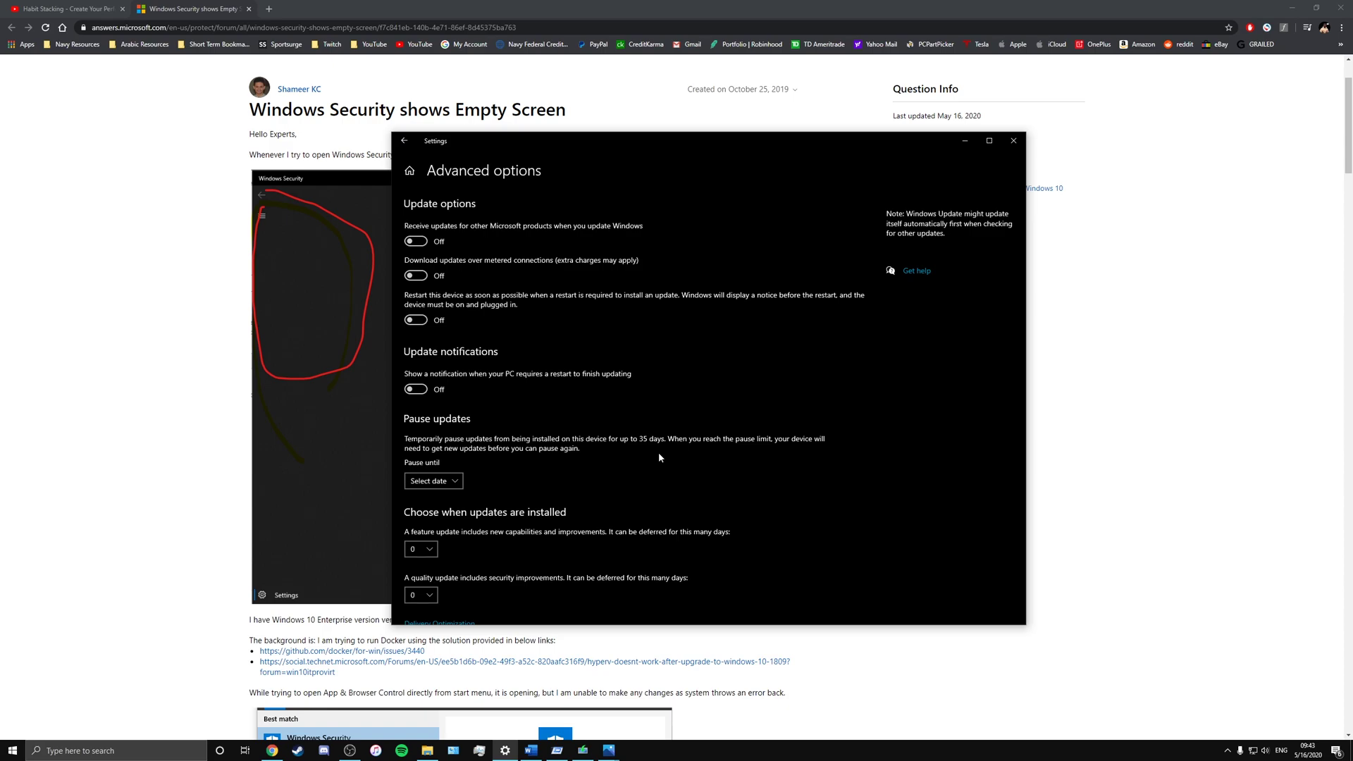
click(964, 140)
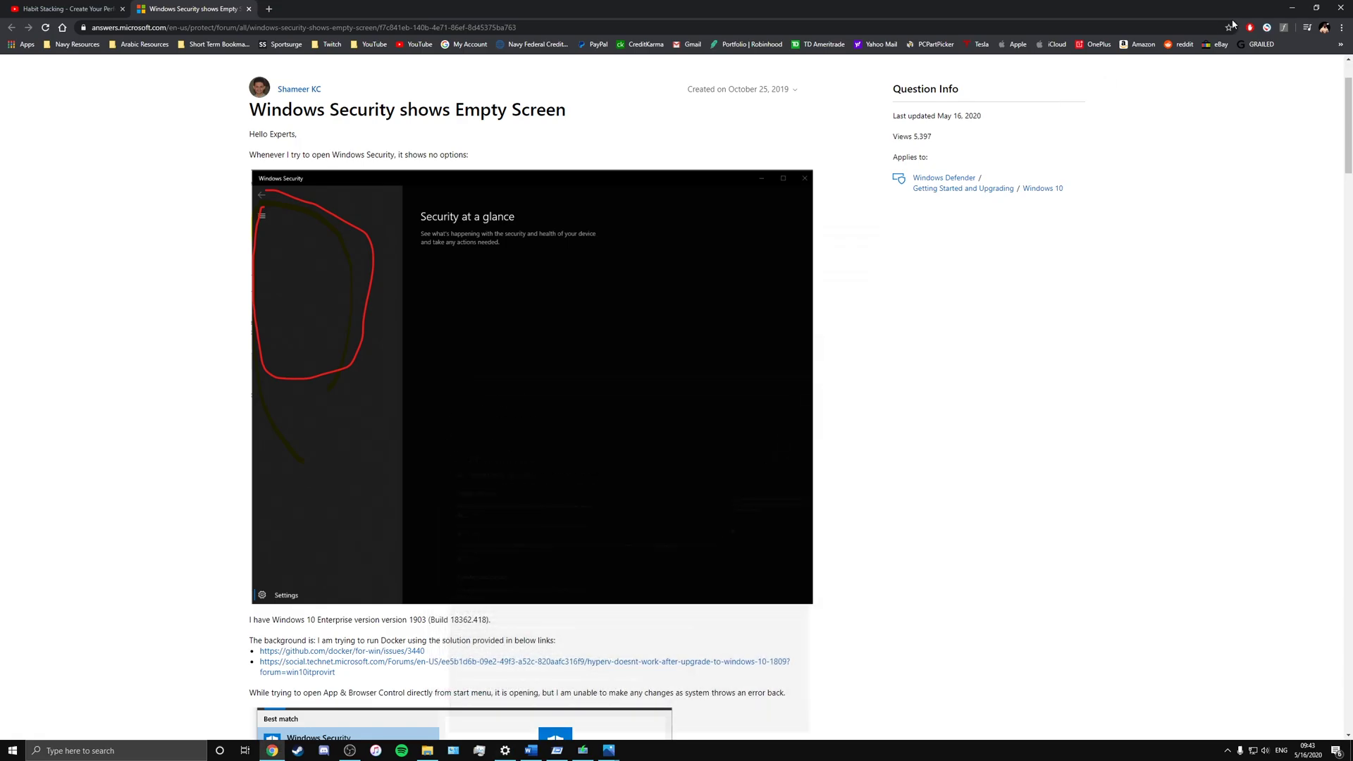
click(1292, 7)
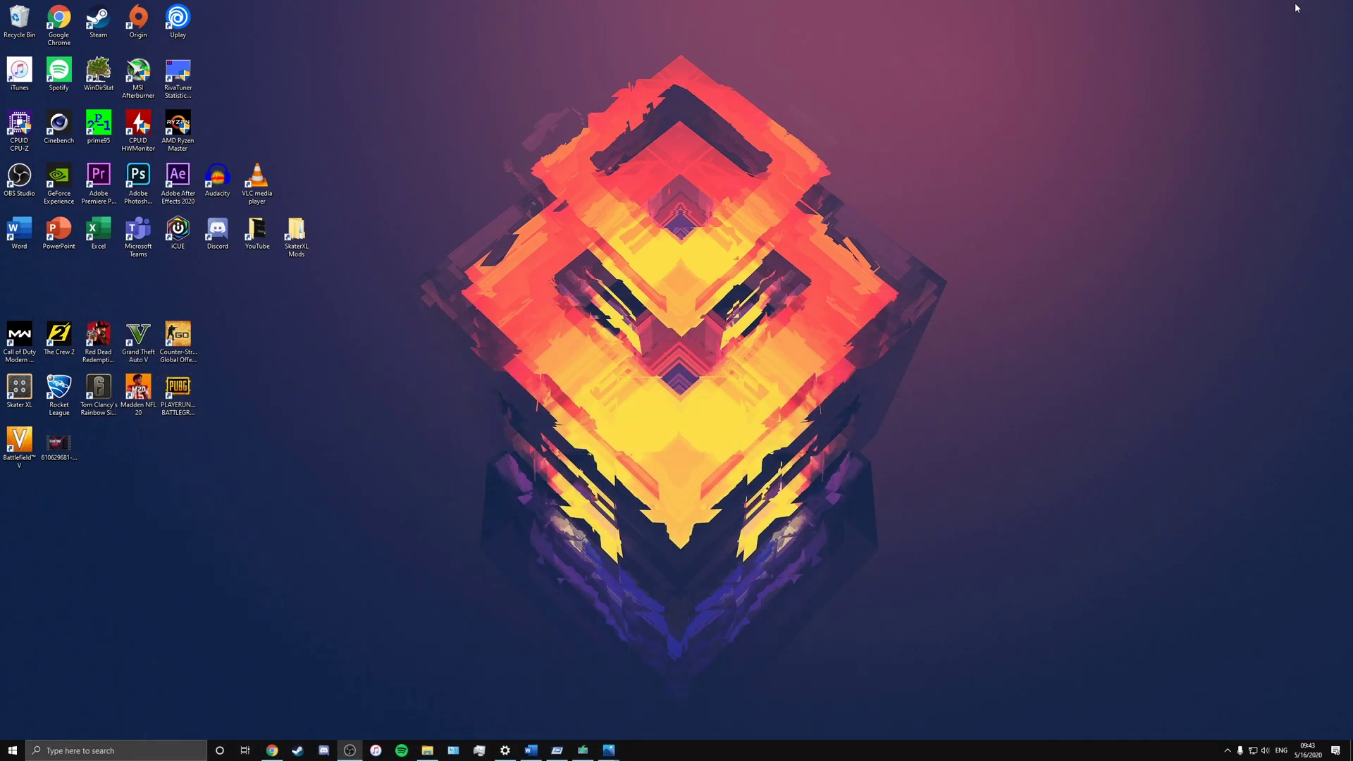